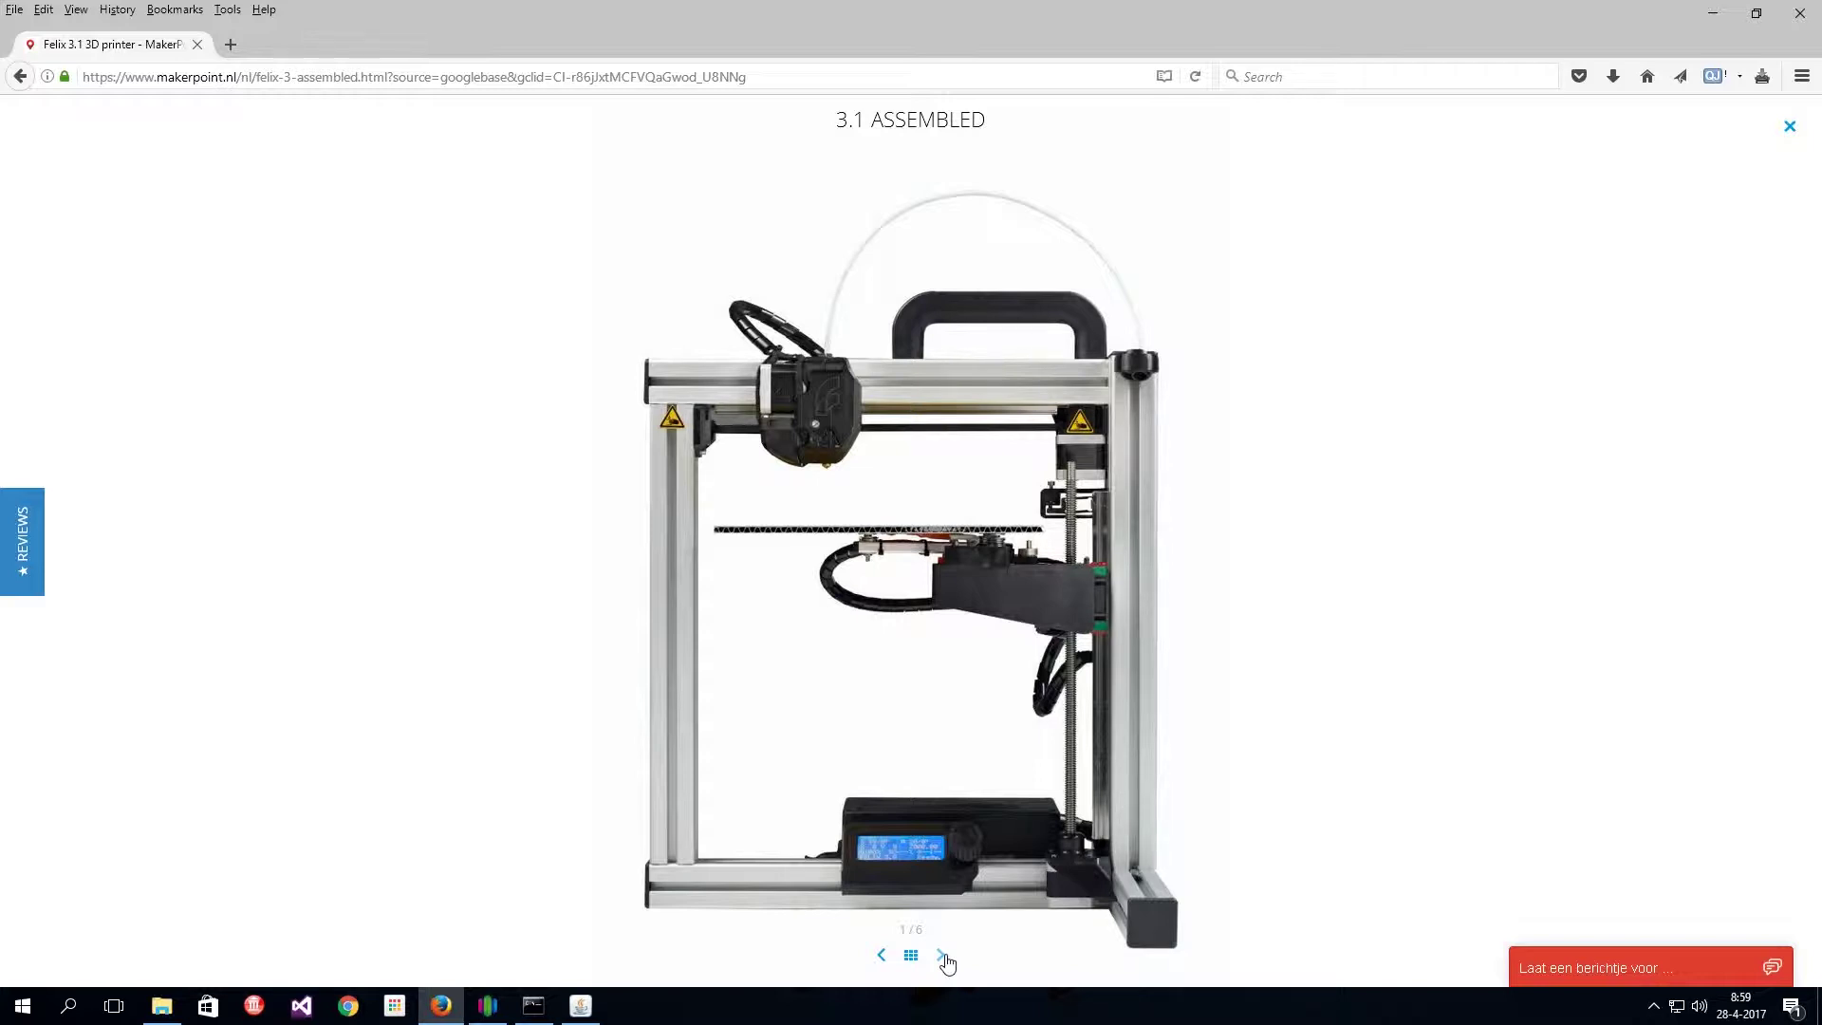
Advance the Felix 3.1 Assembled gallery from slide 1/6 to the electronics box photo (6/6)
click(943, 957)
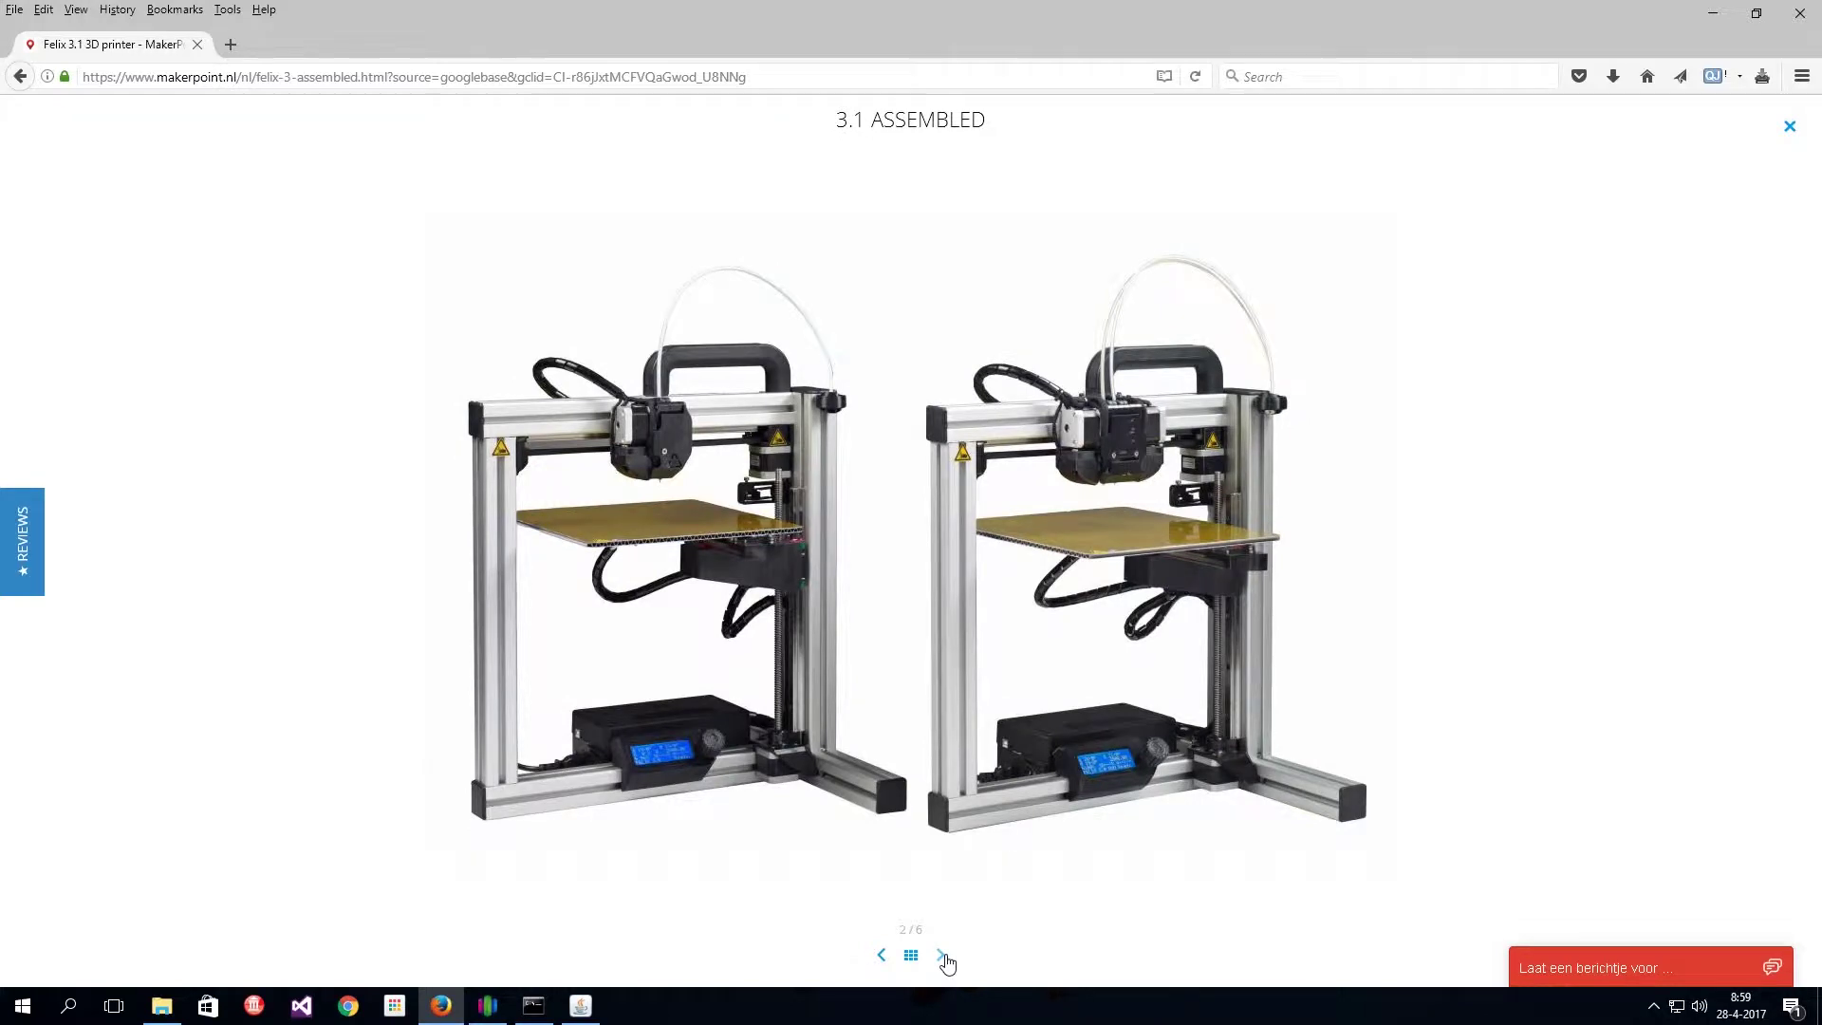
click(946, 959)
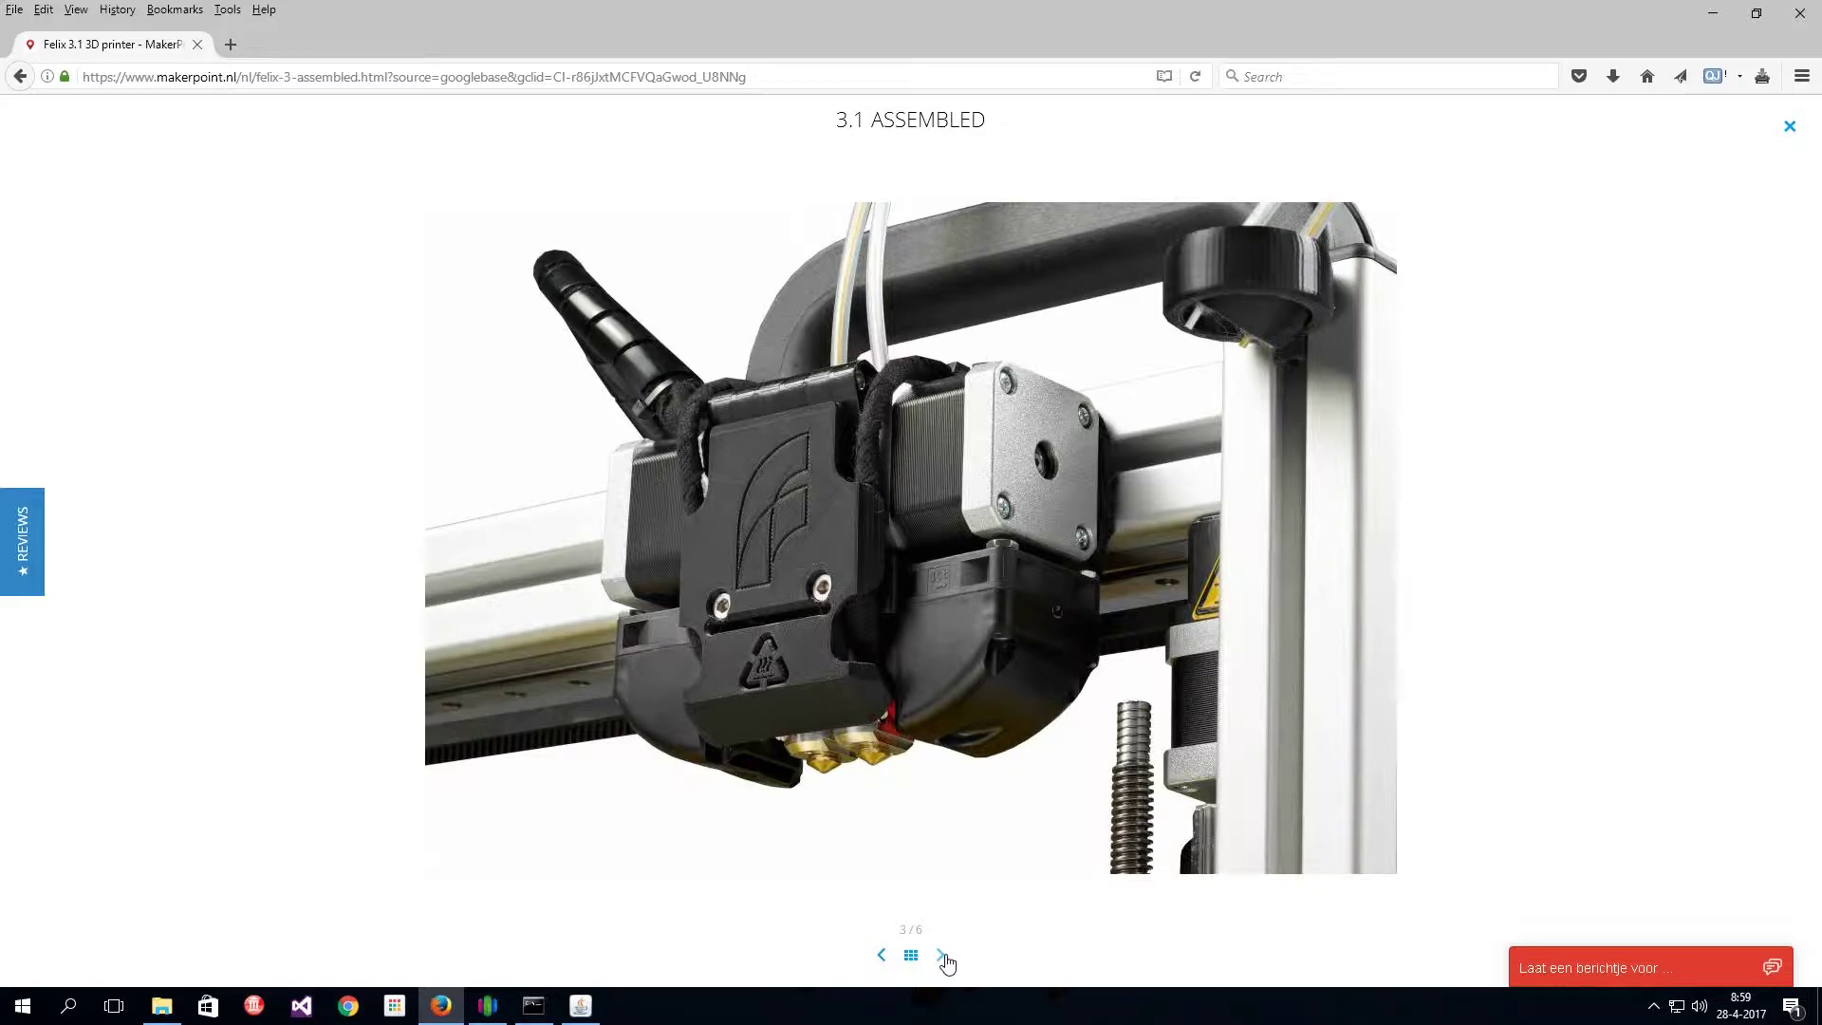
click(942, 956)
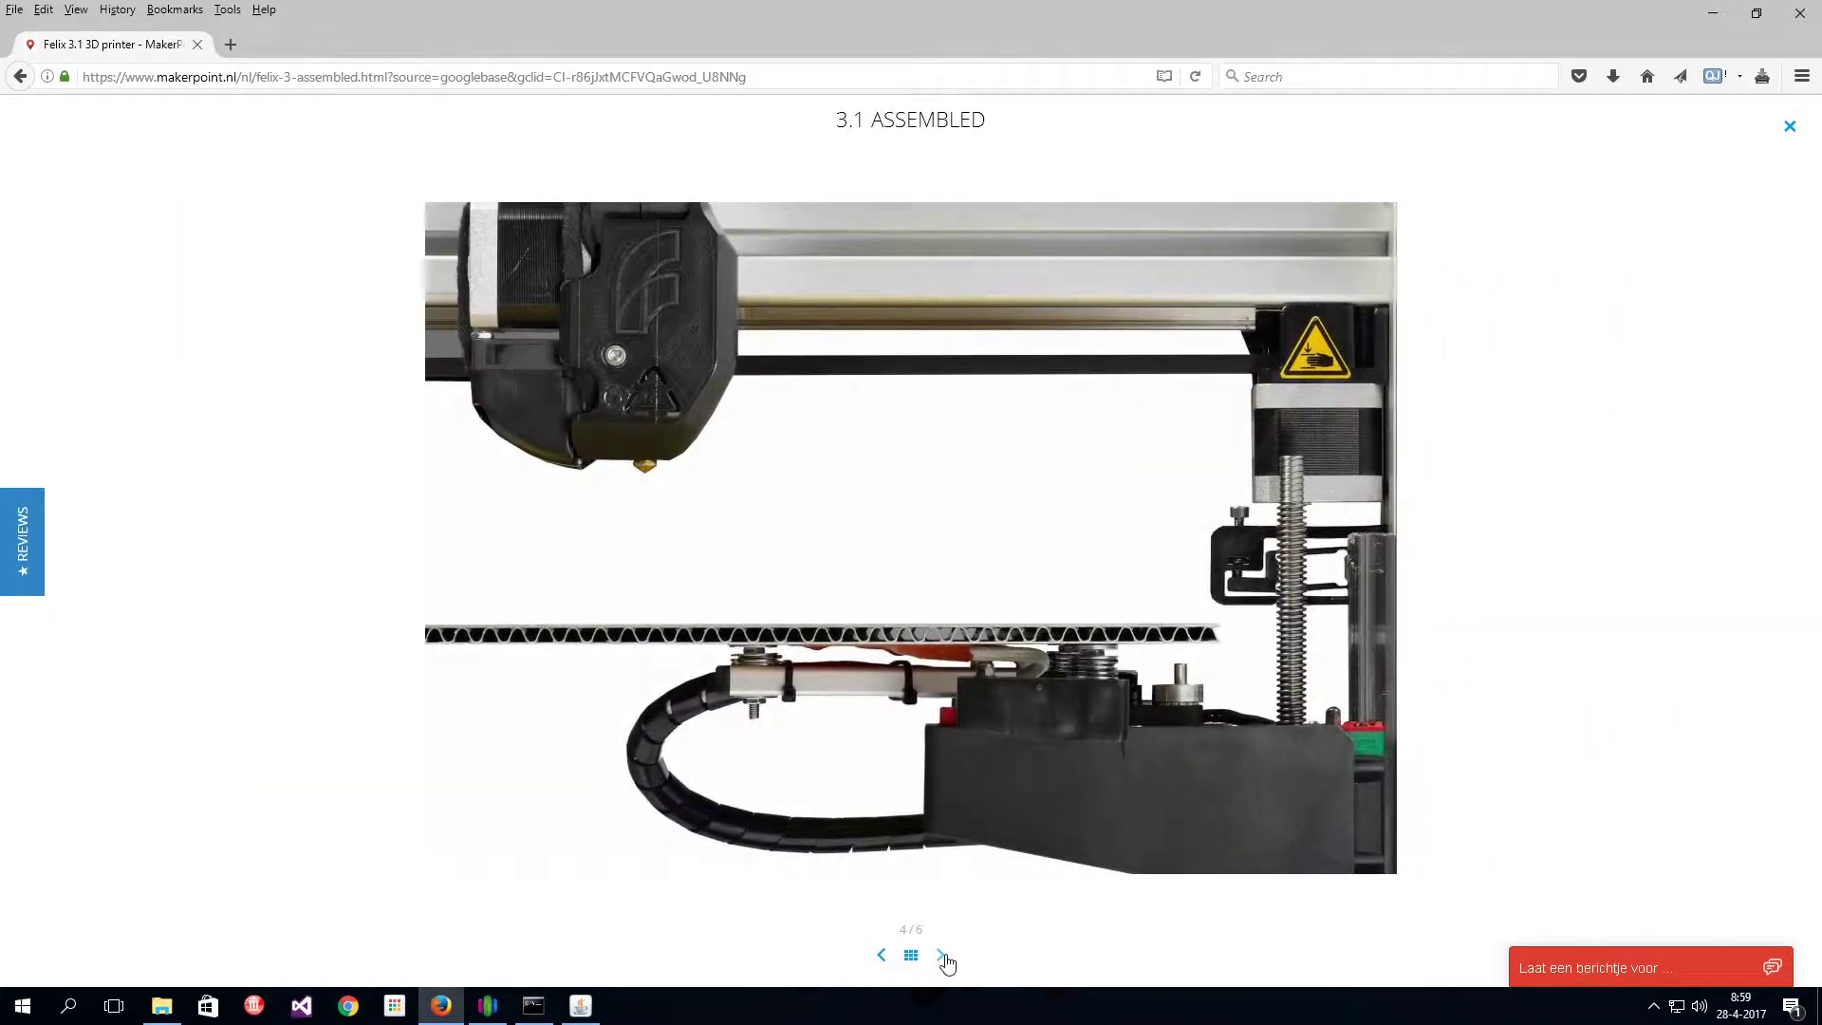
click(944, 957)
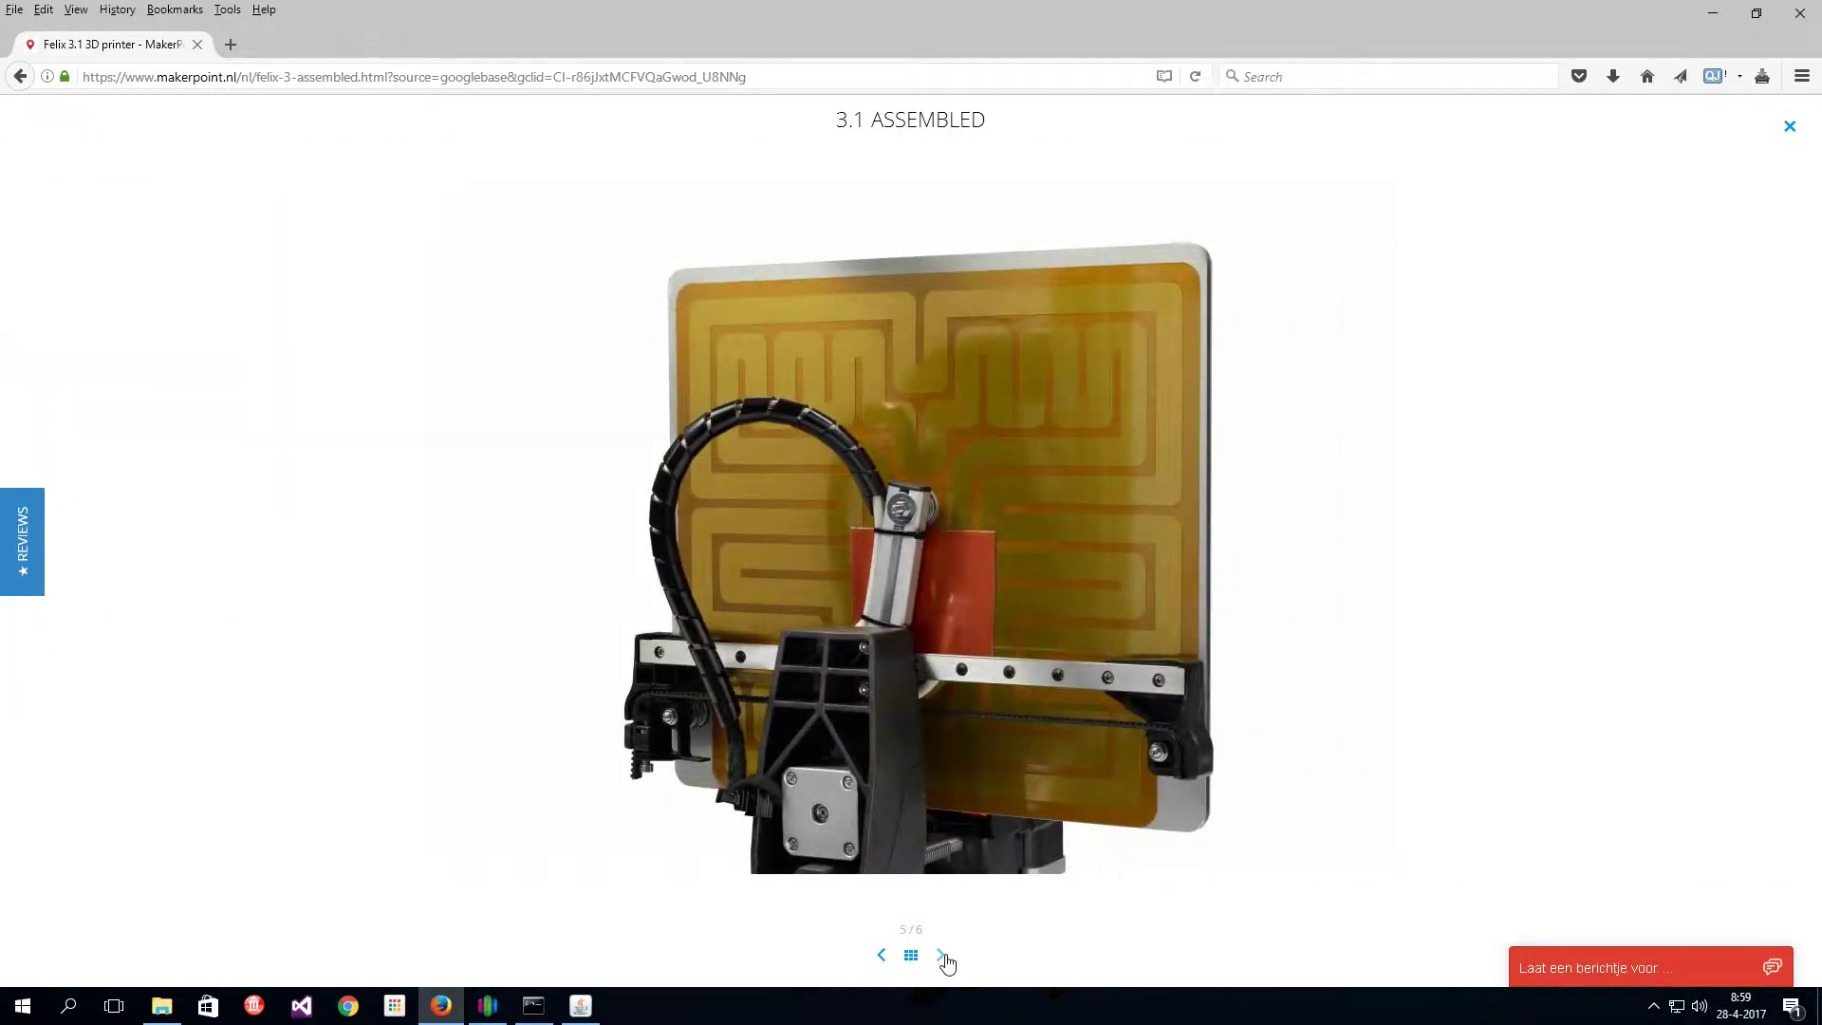
click(945, 956)
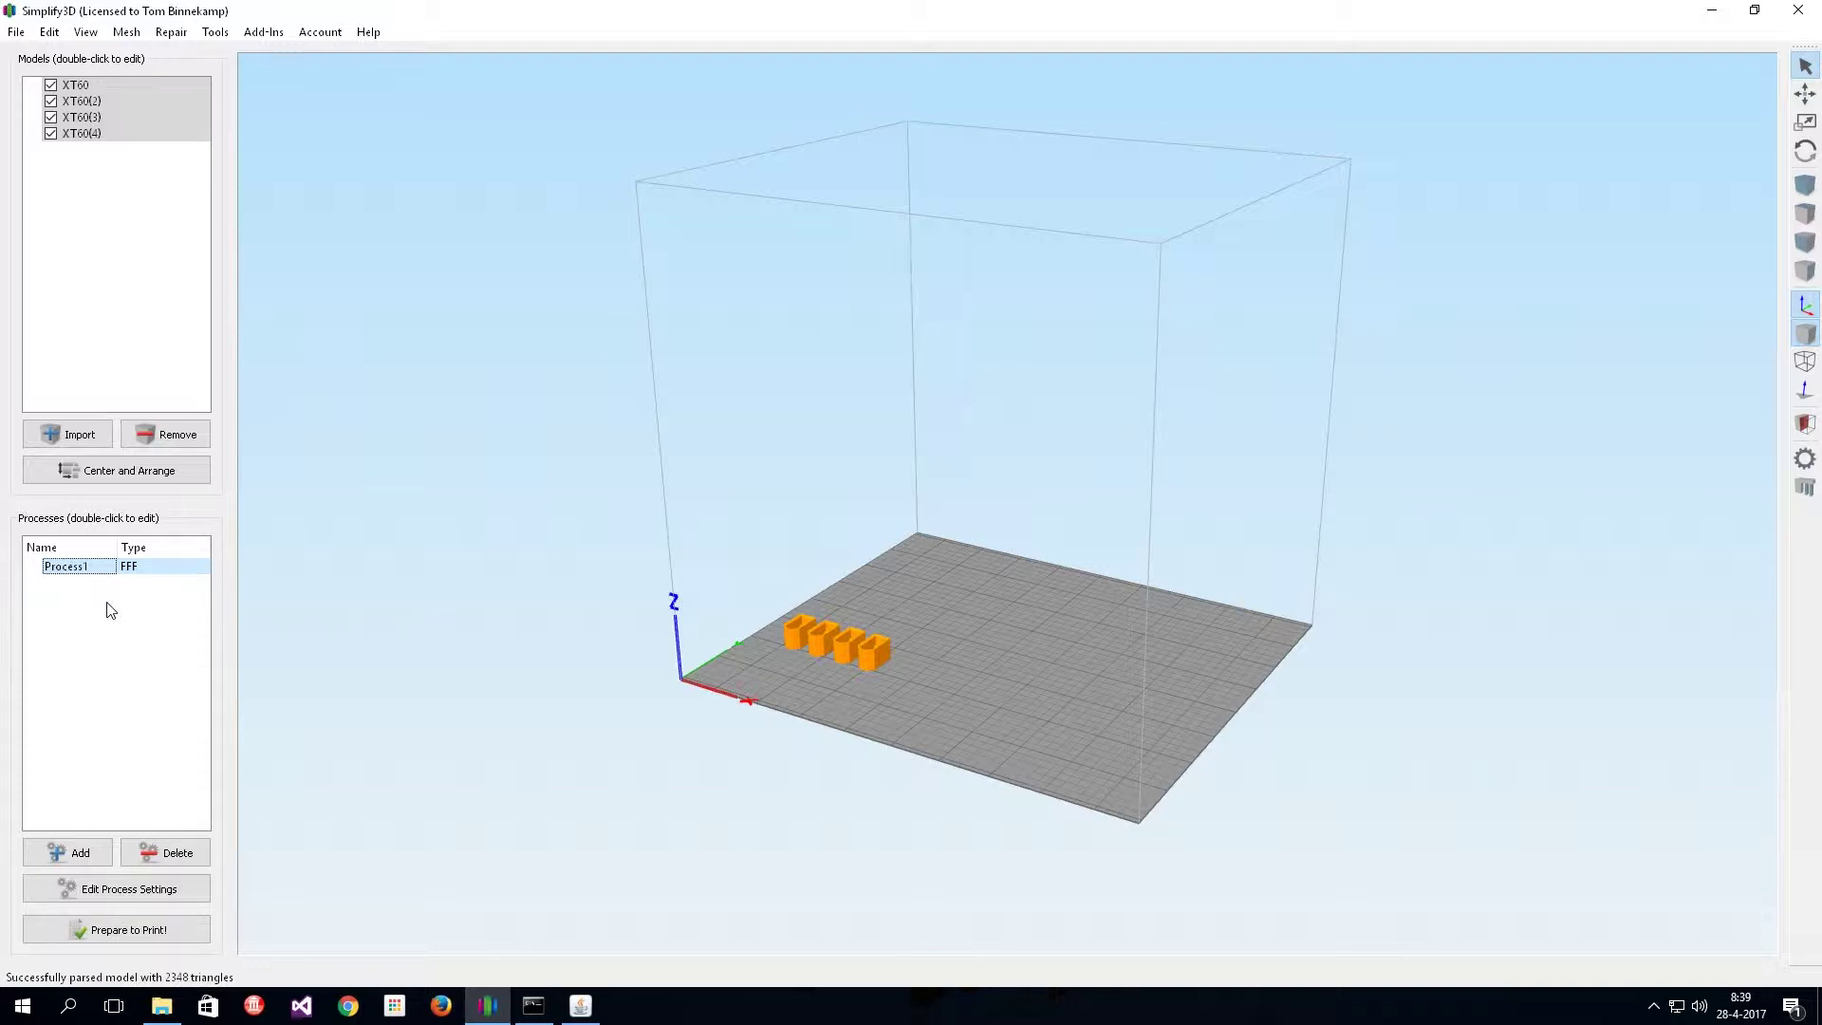
double_click(59, 567)
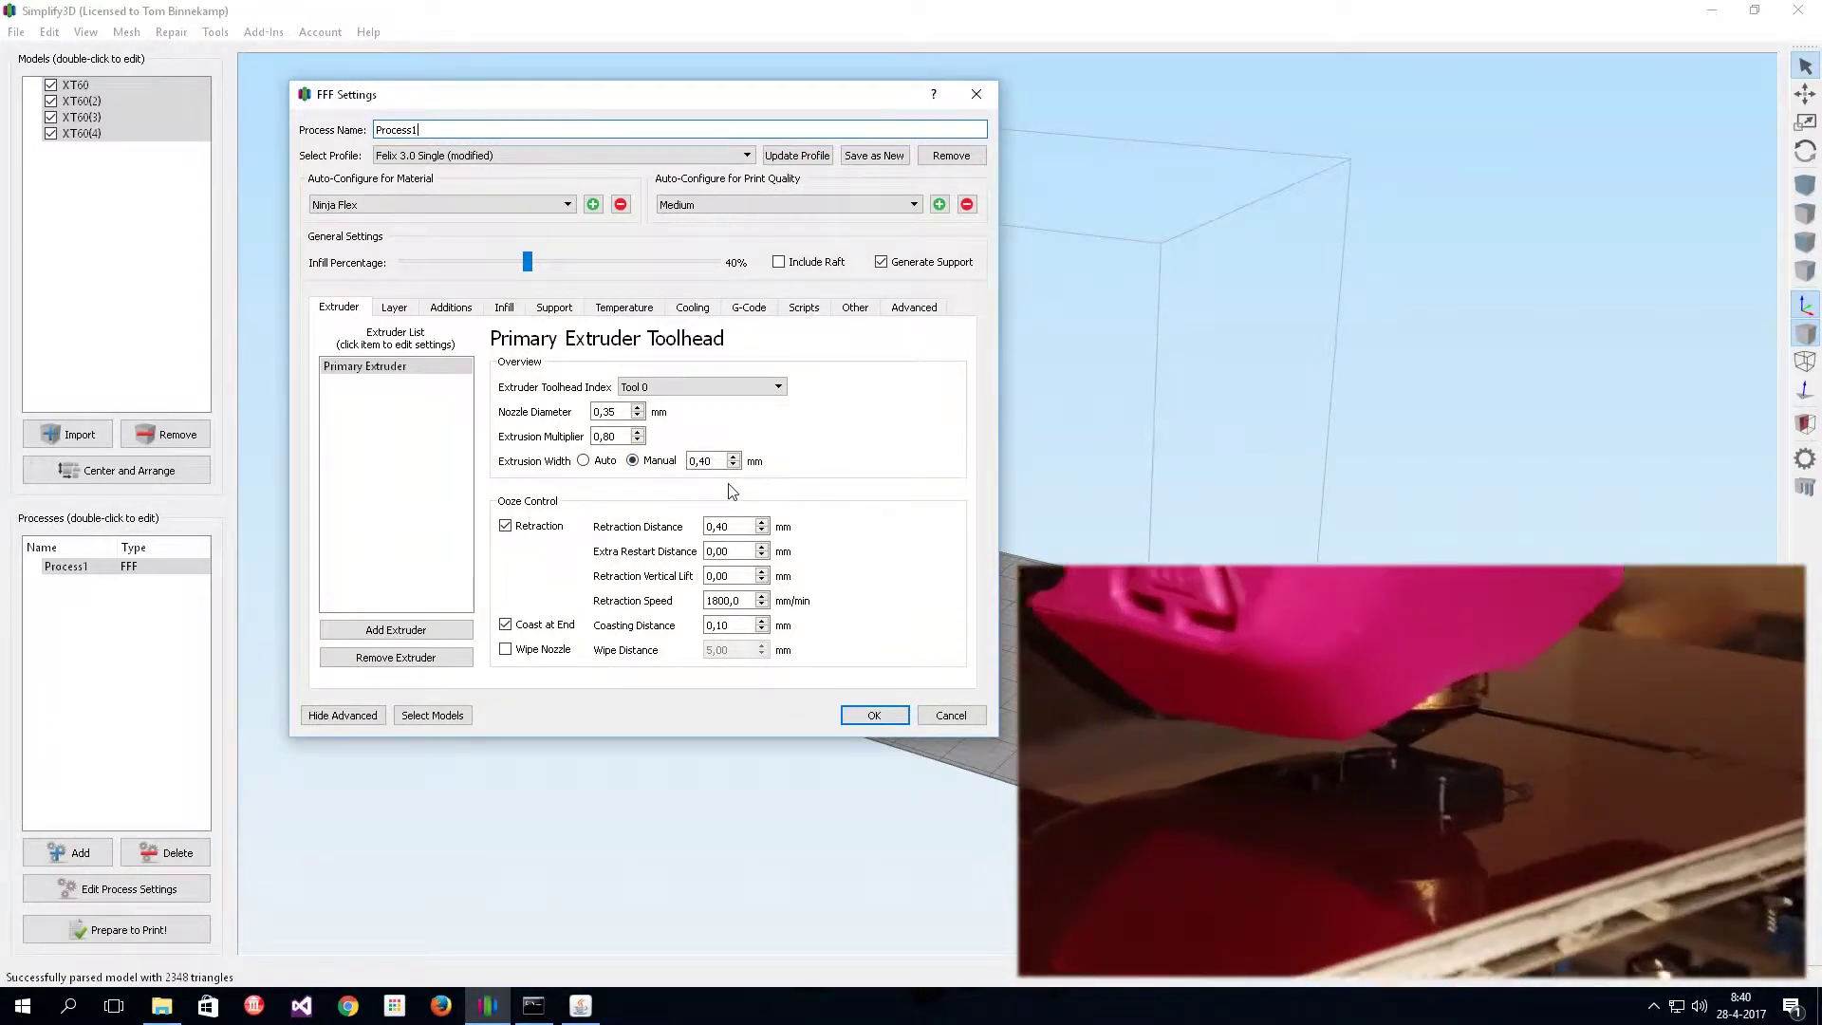
Review Process1's Layer, Additions (skirt, raft, ooze shield) and Infill tabs in turn
click(403, 312)
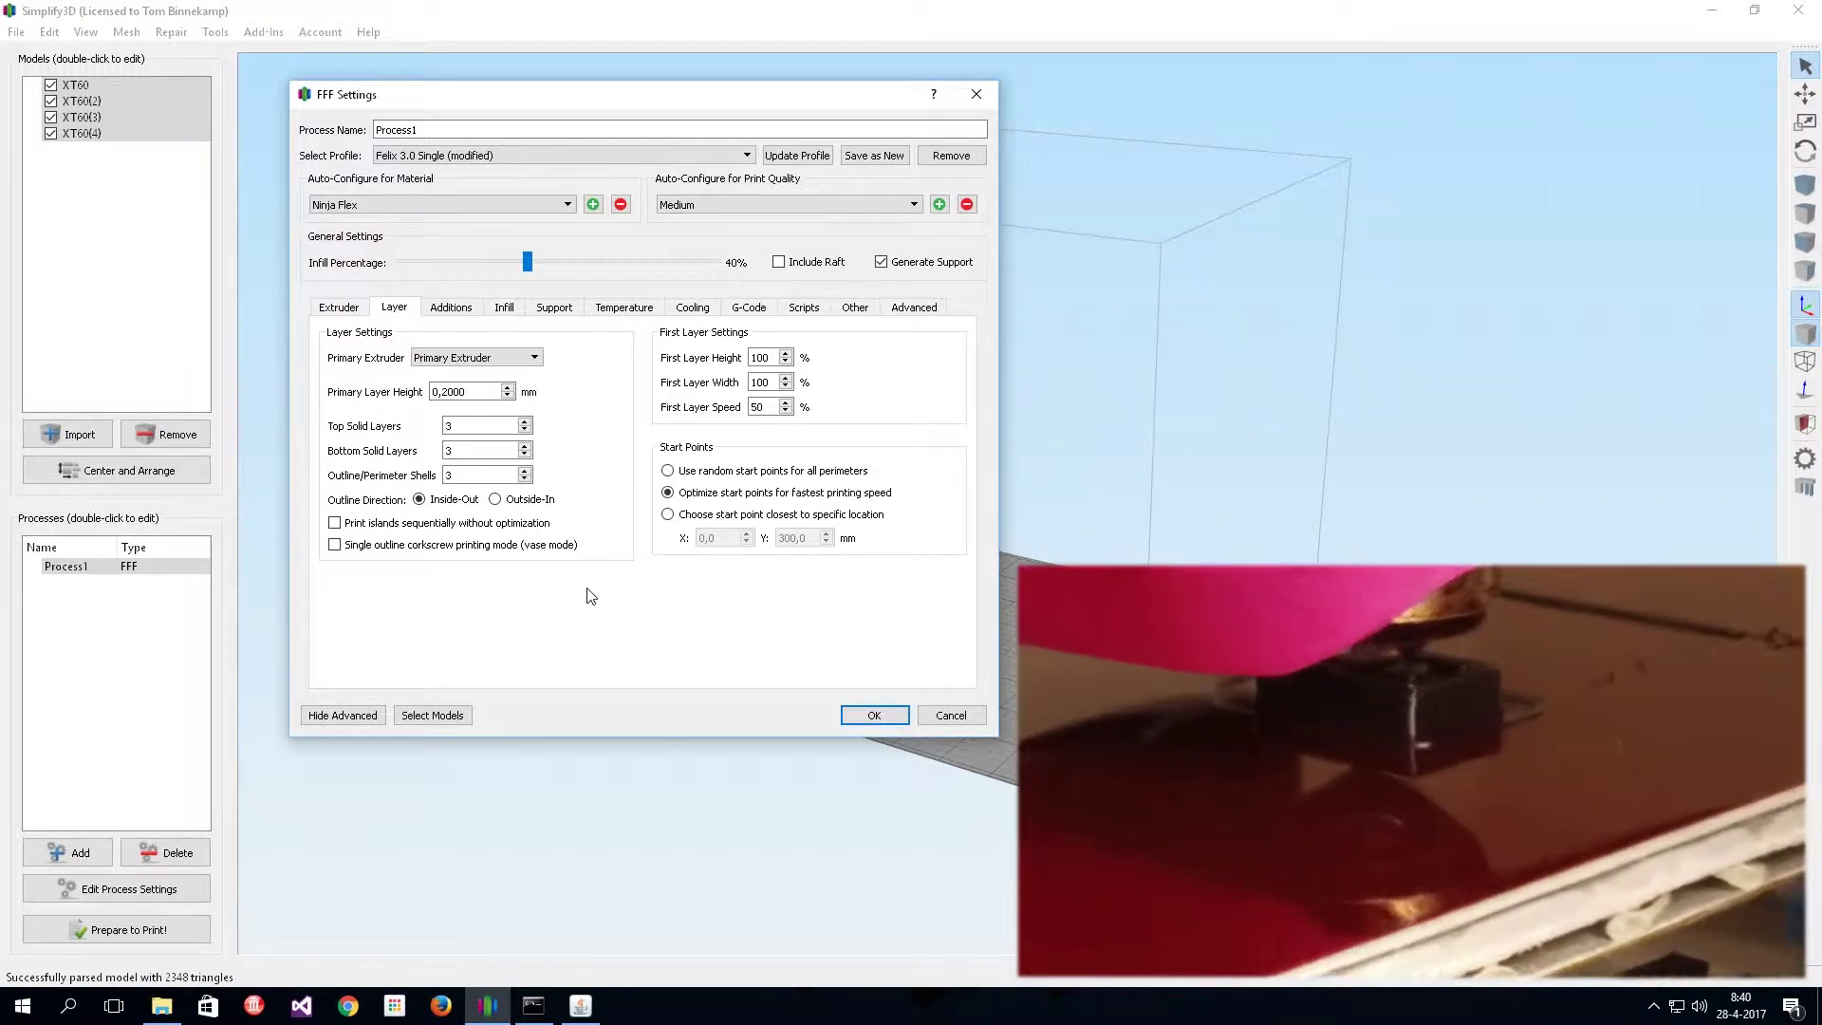
click(451, 307)
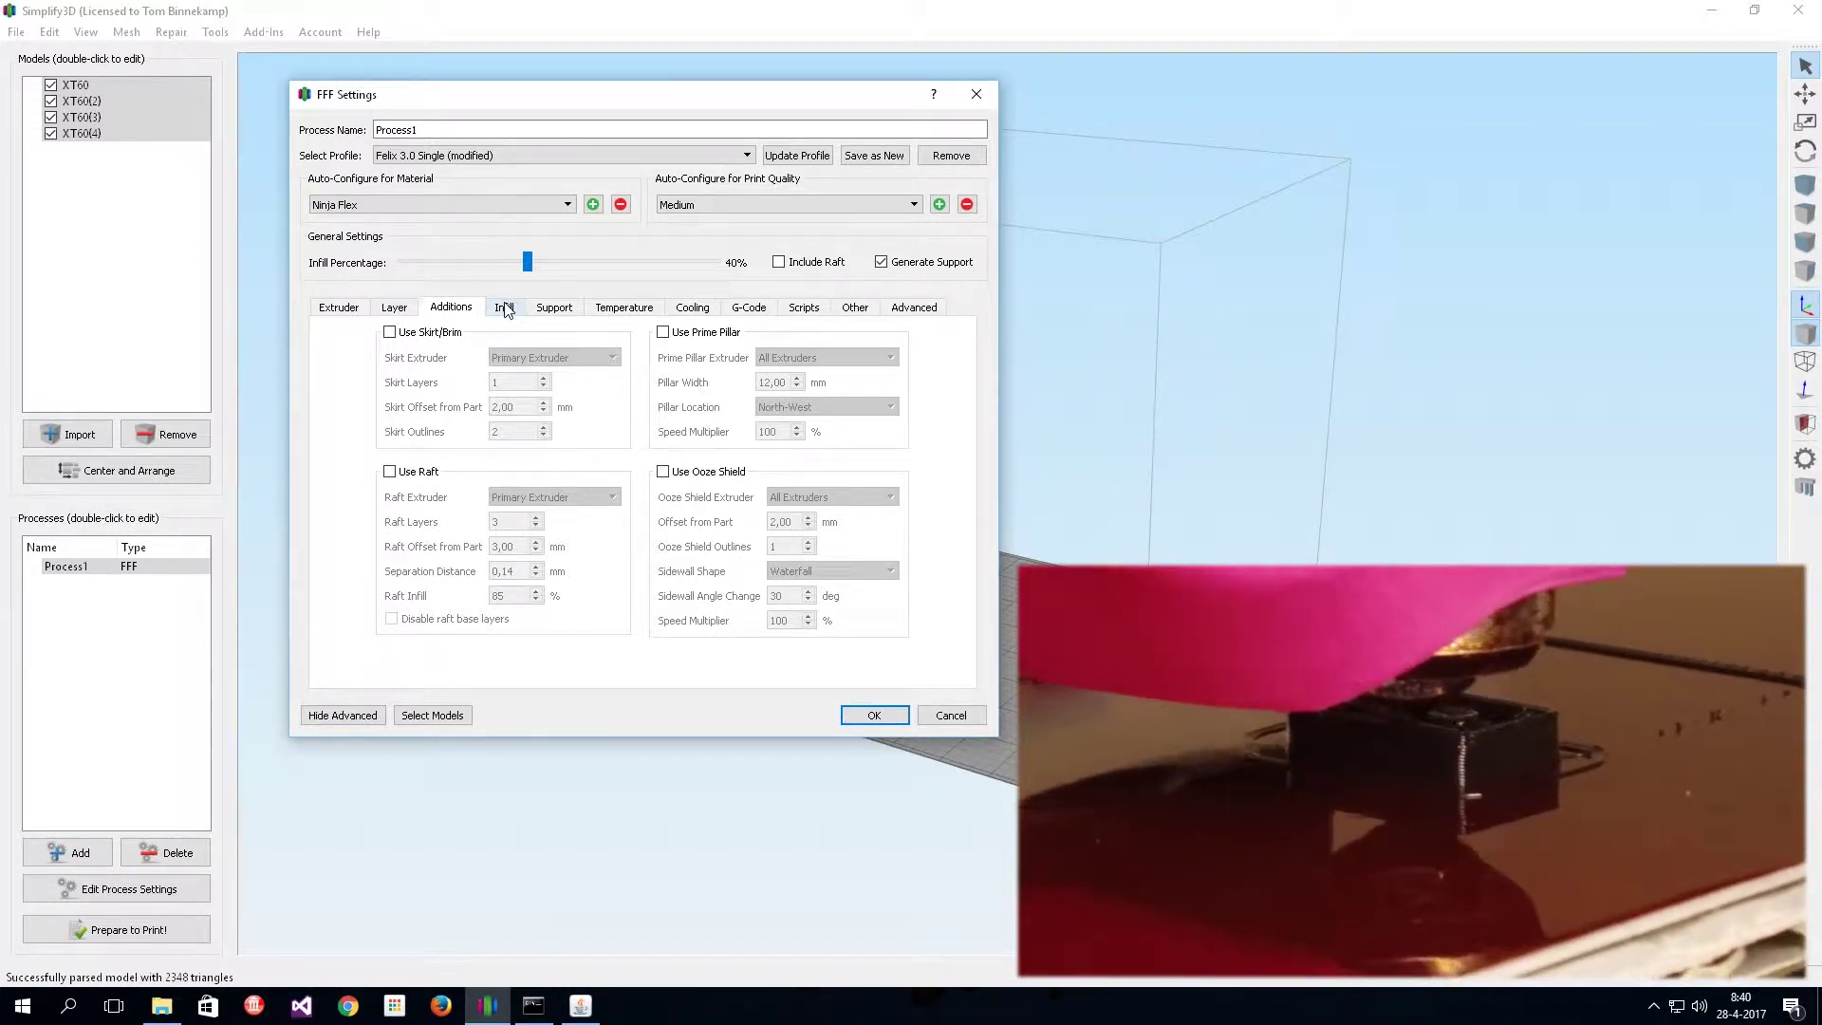
click(506, 309)
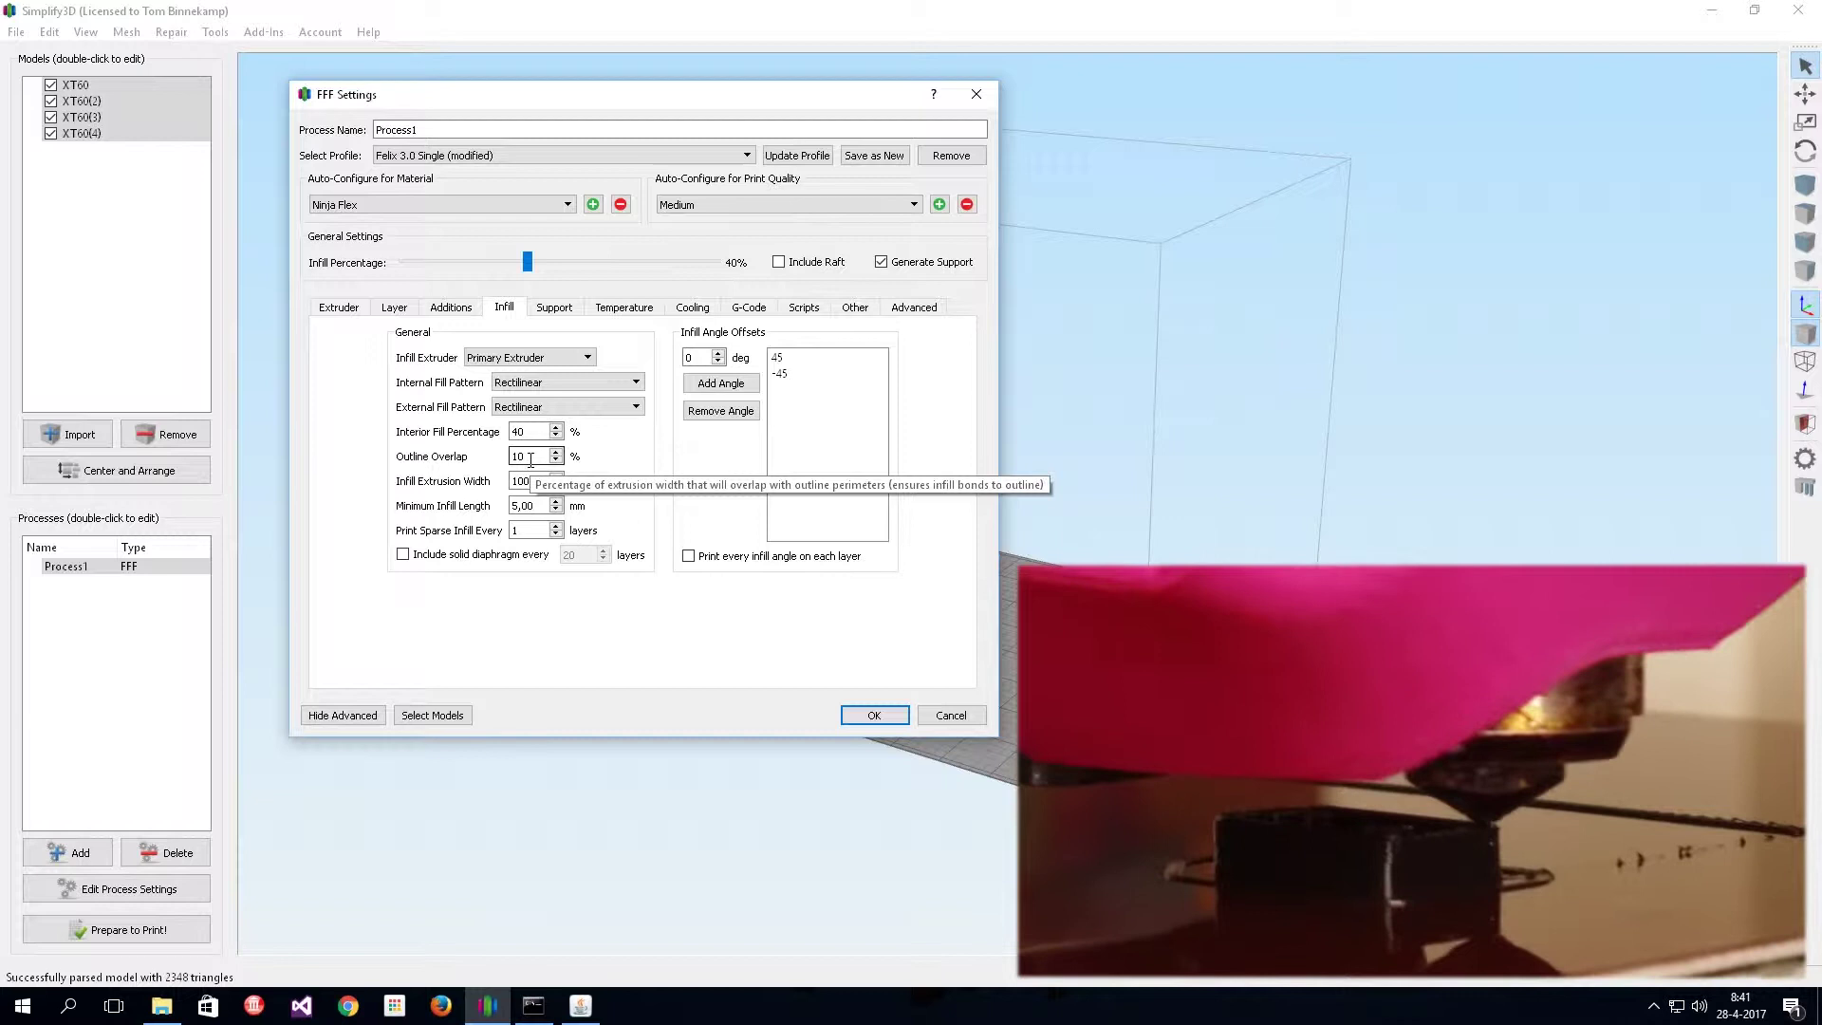
Turn off support material generation and view the primary extruder's temperature settings
click(555, 310)
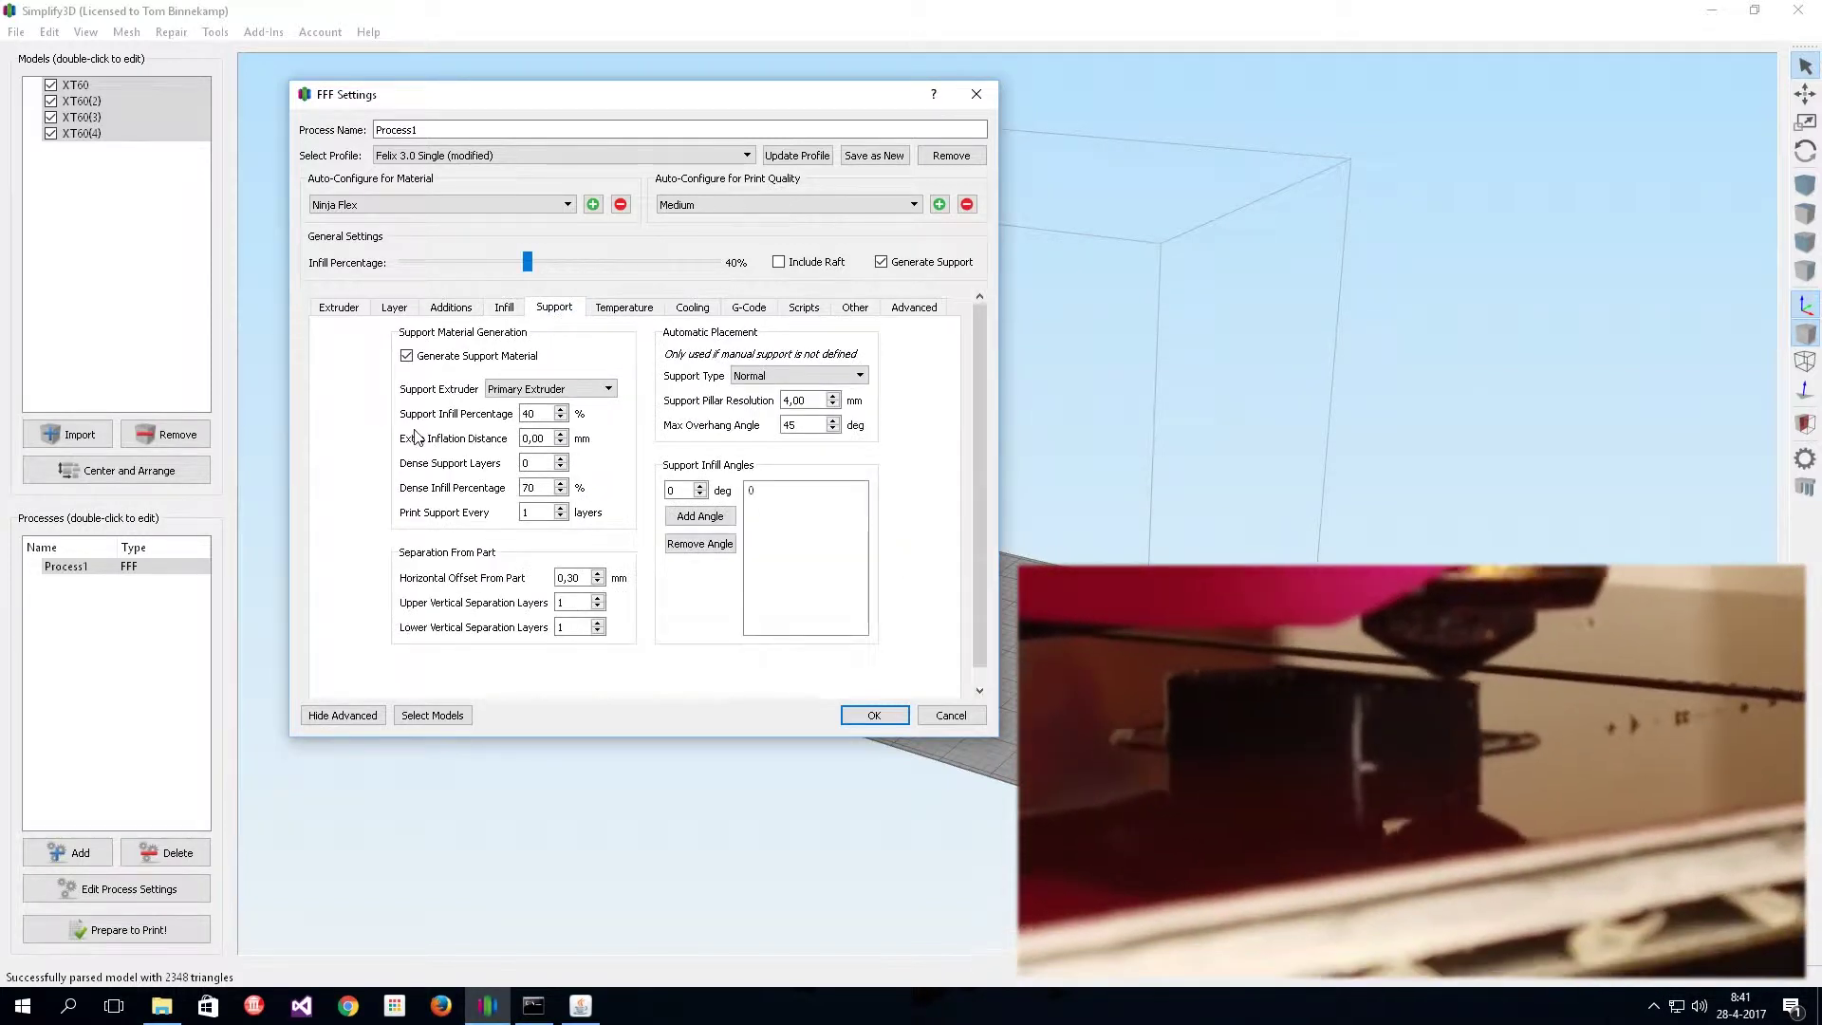
click(407, 356)
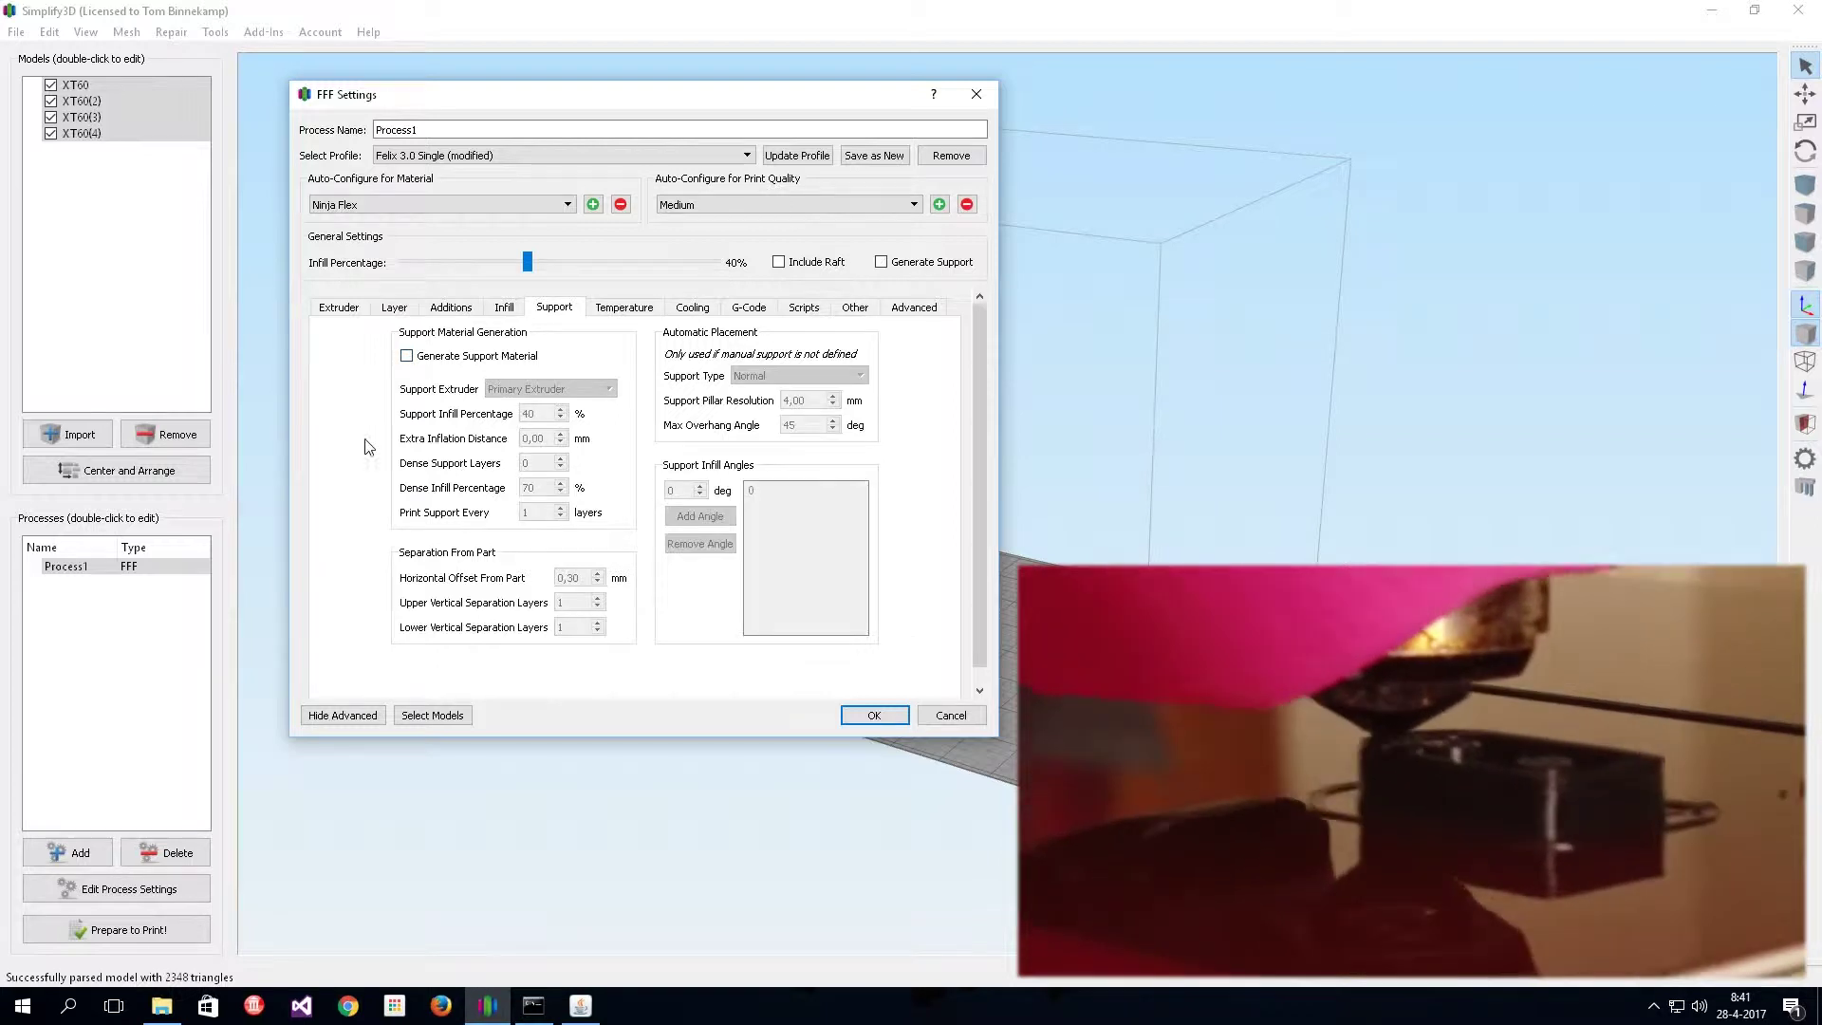
click(626, 309)
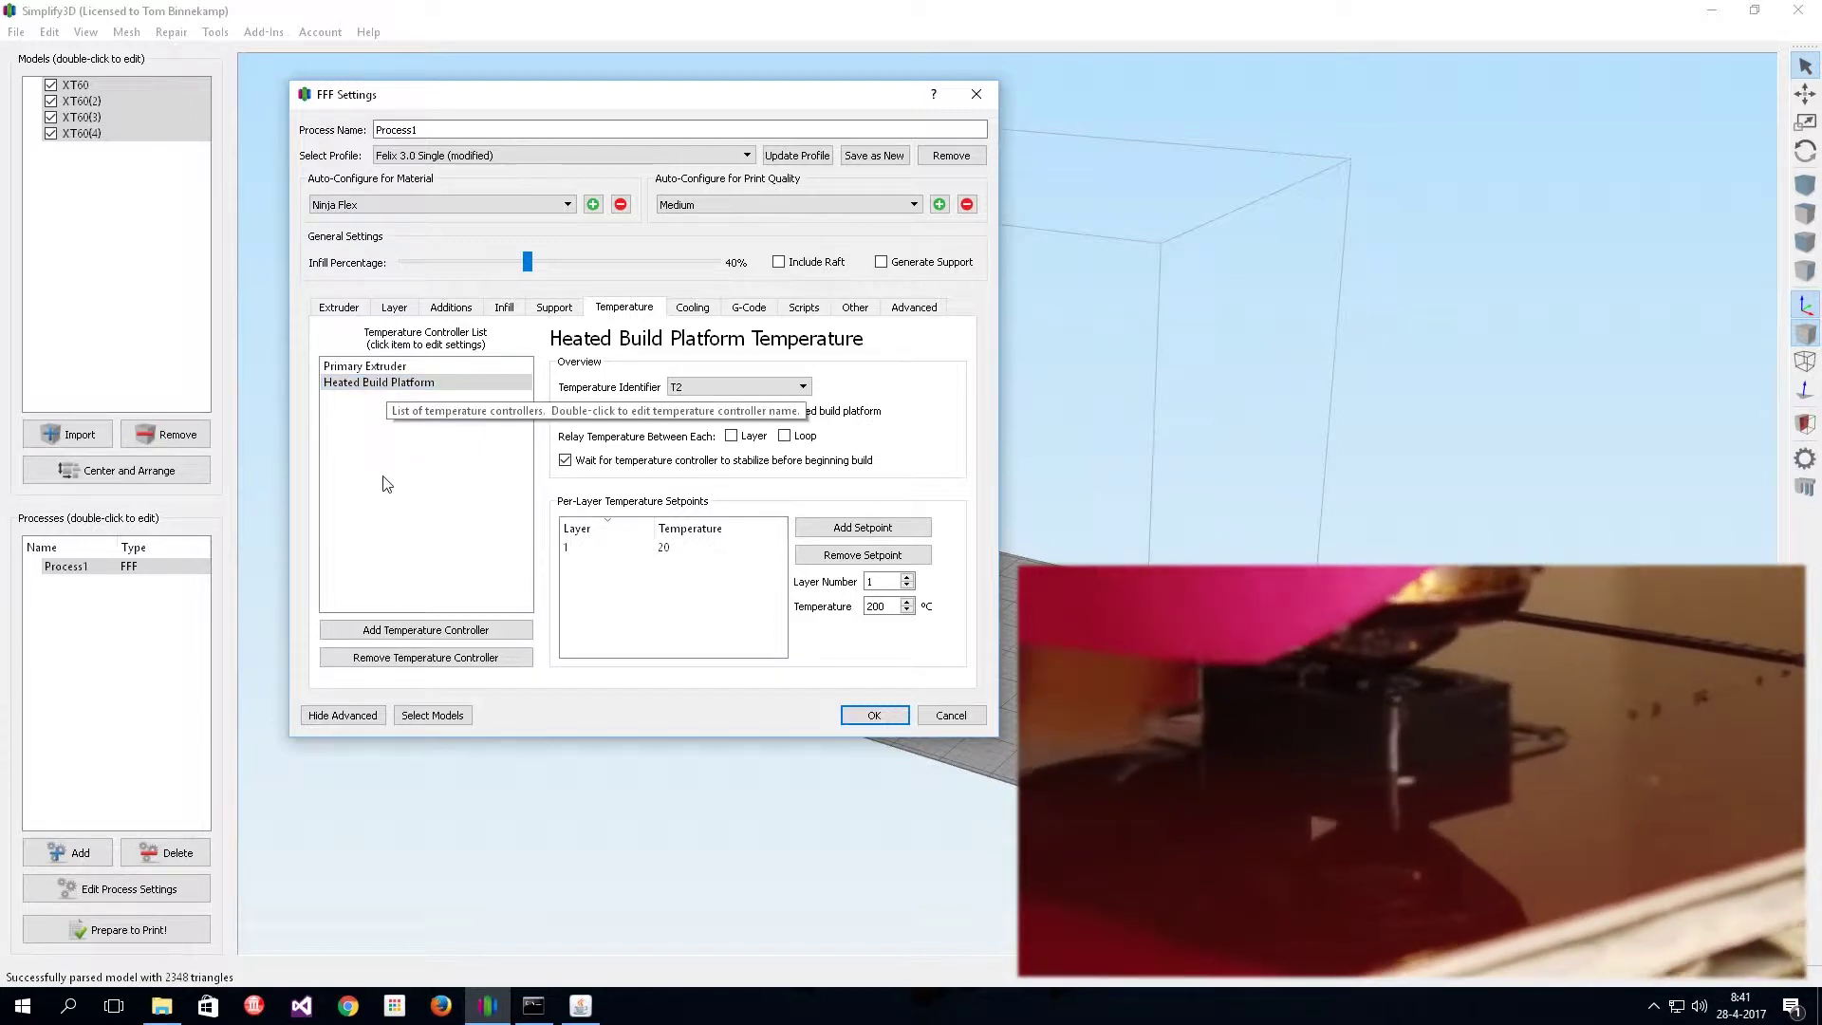
click(365, 366)
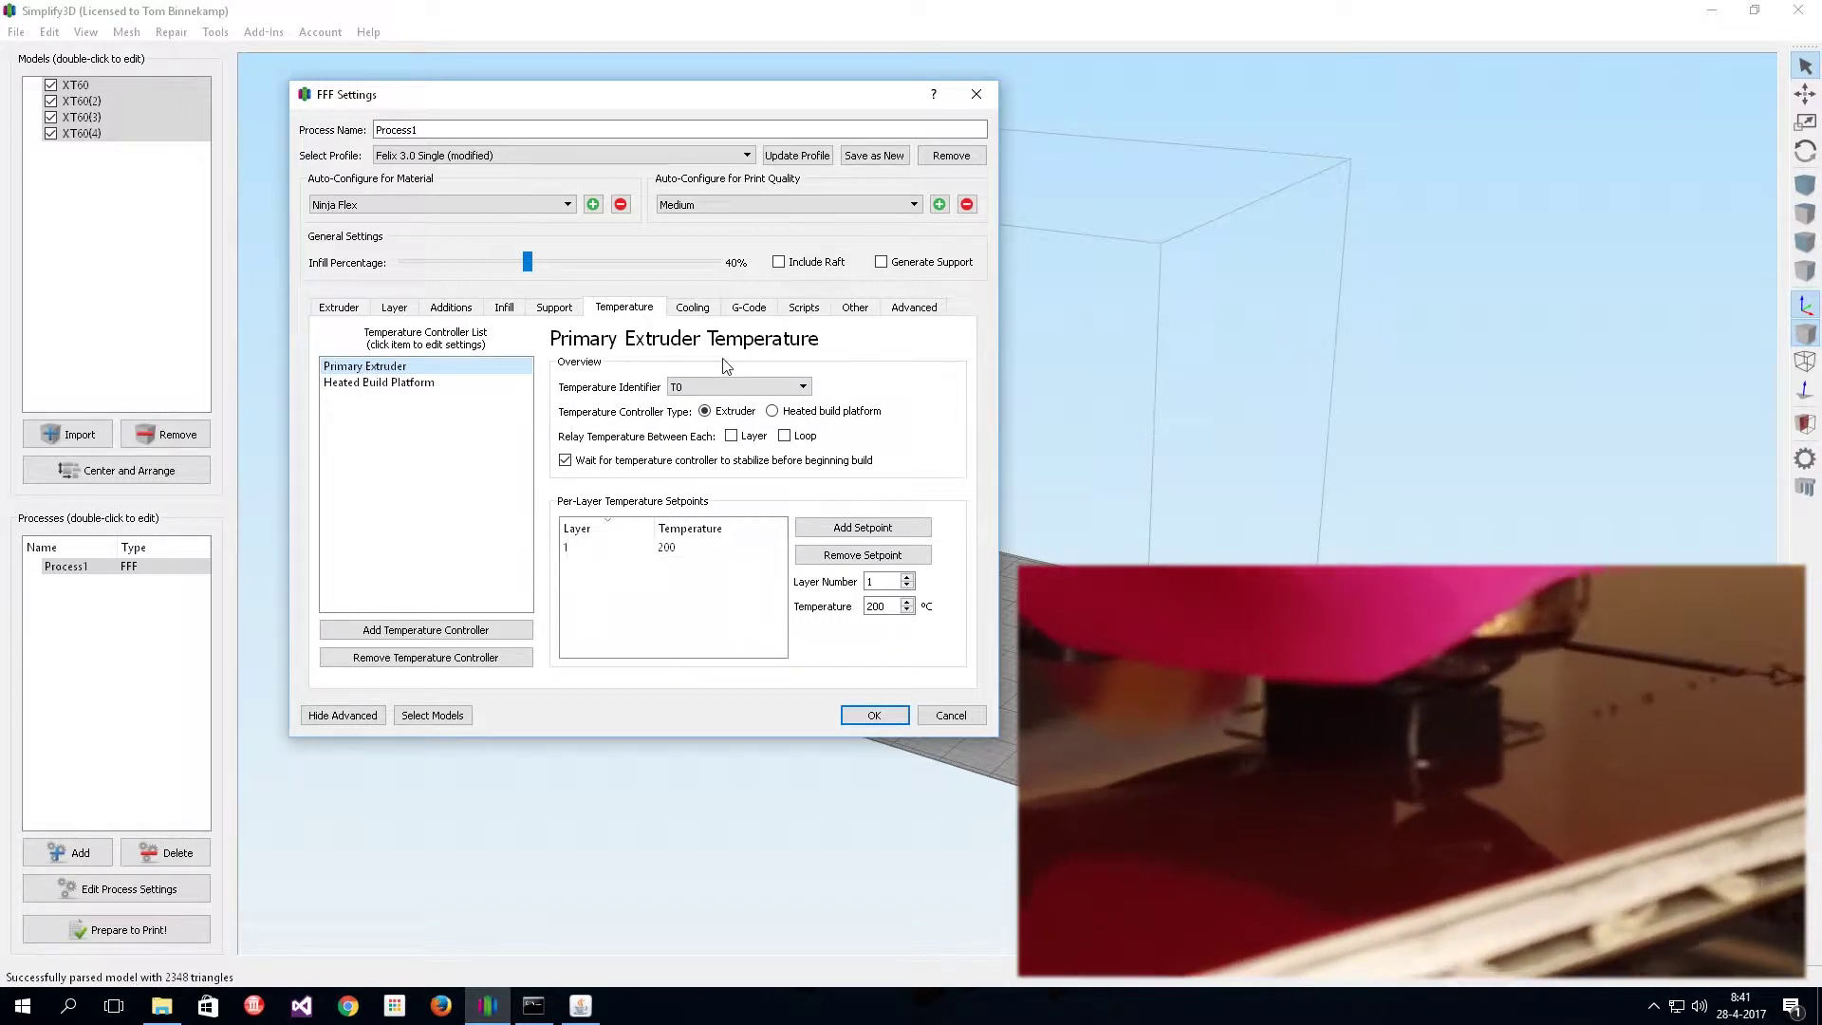
Review Process1's Cooling fan and G-Code settings, ending on the starting script
click(693, 307)
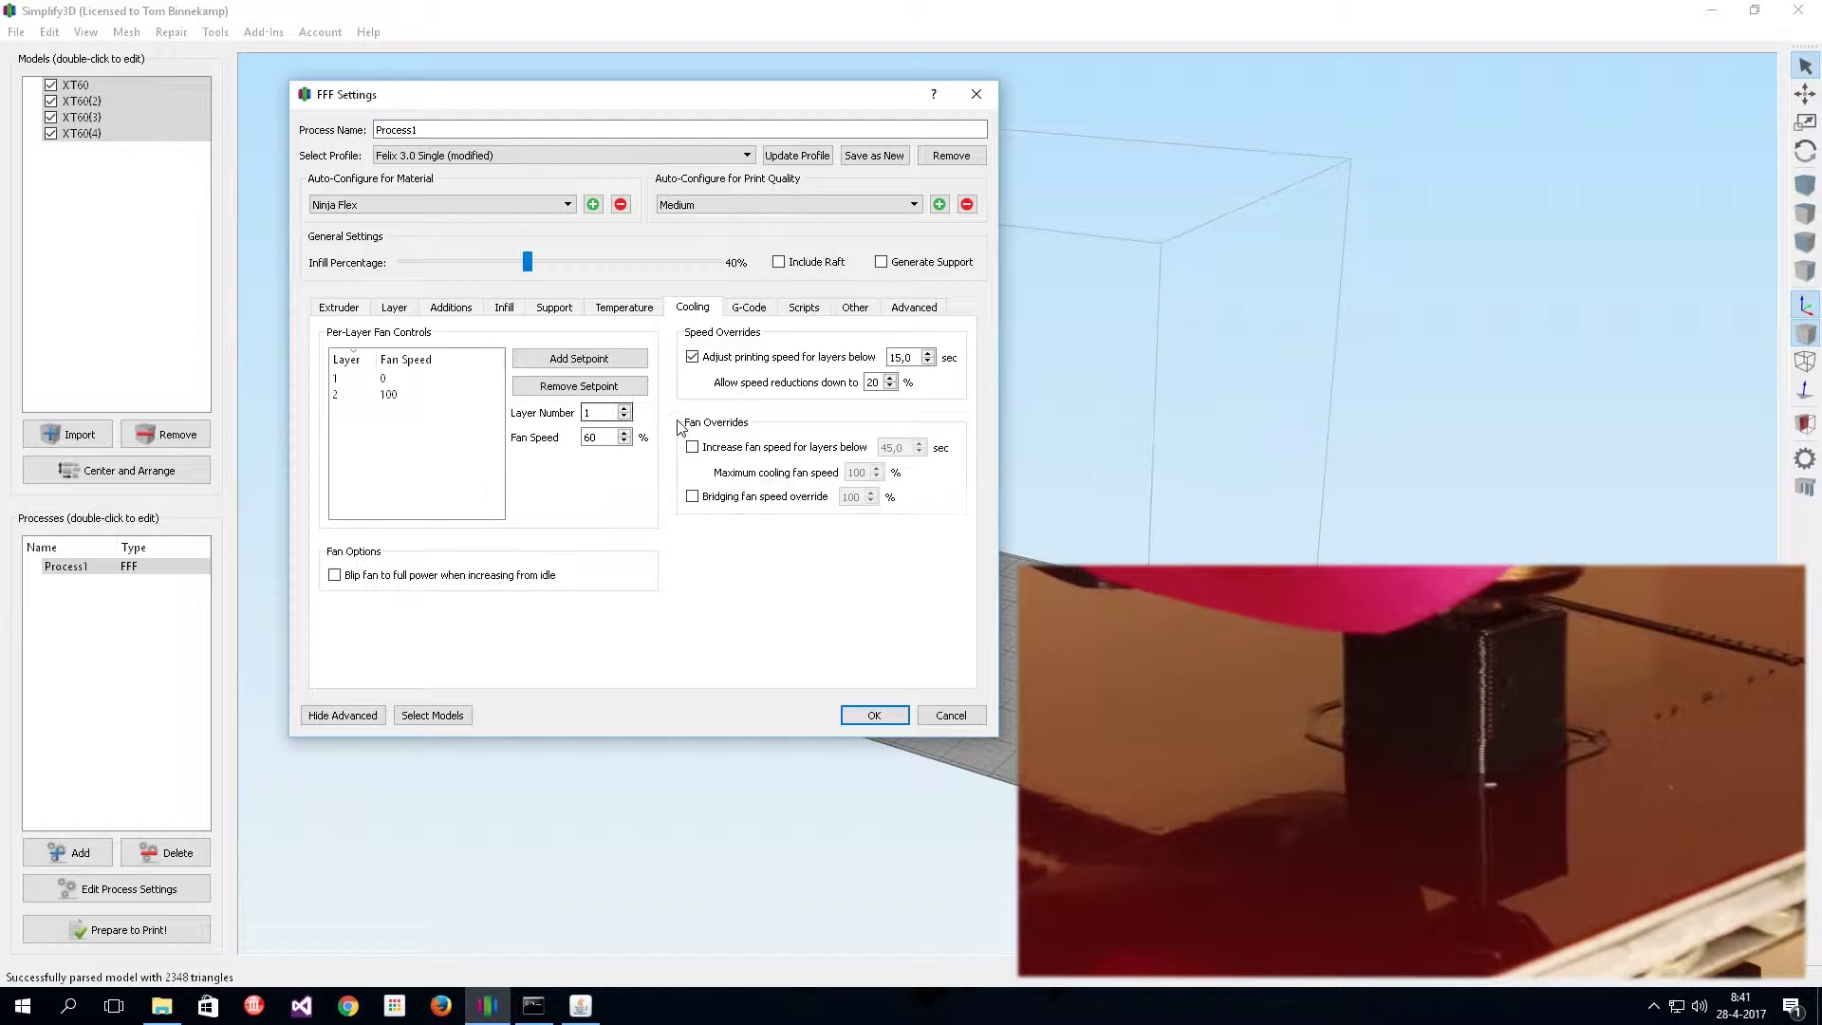
click(760, 313)
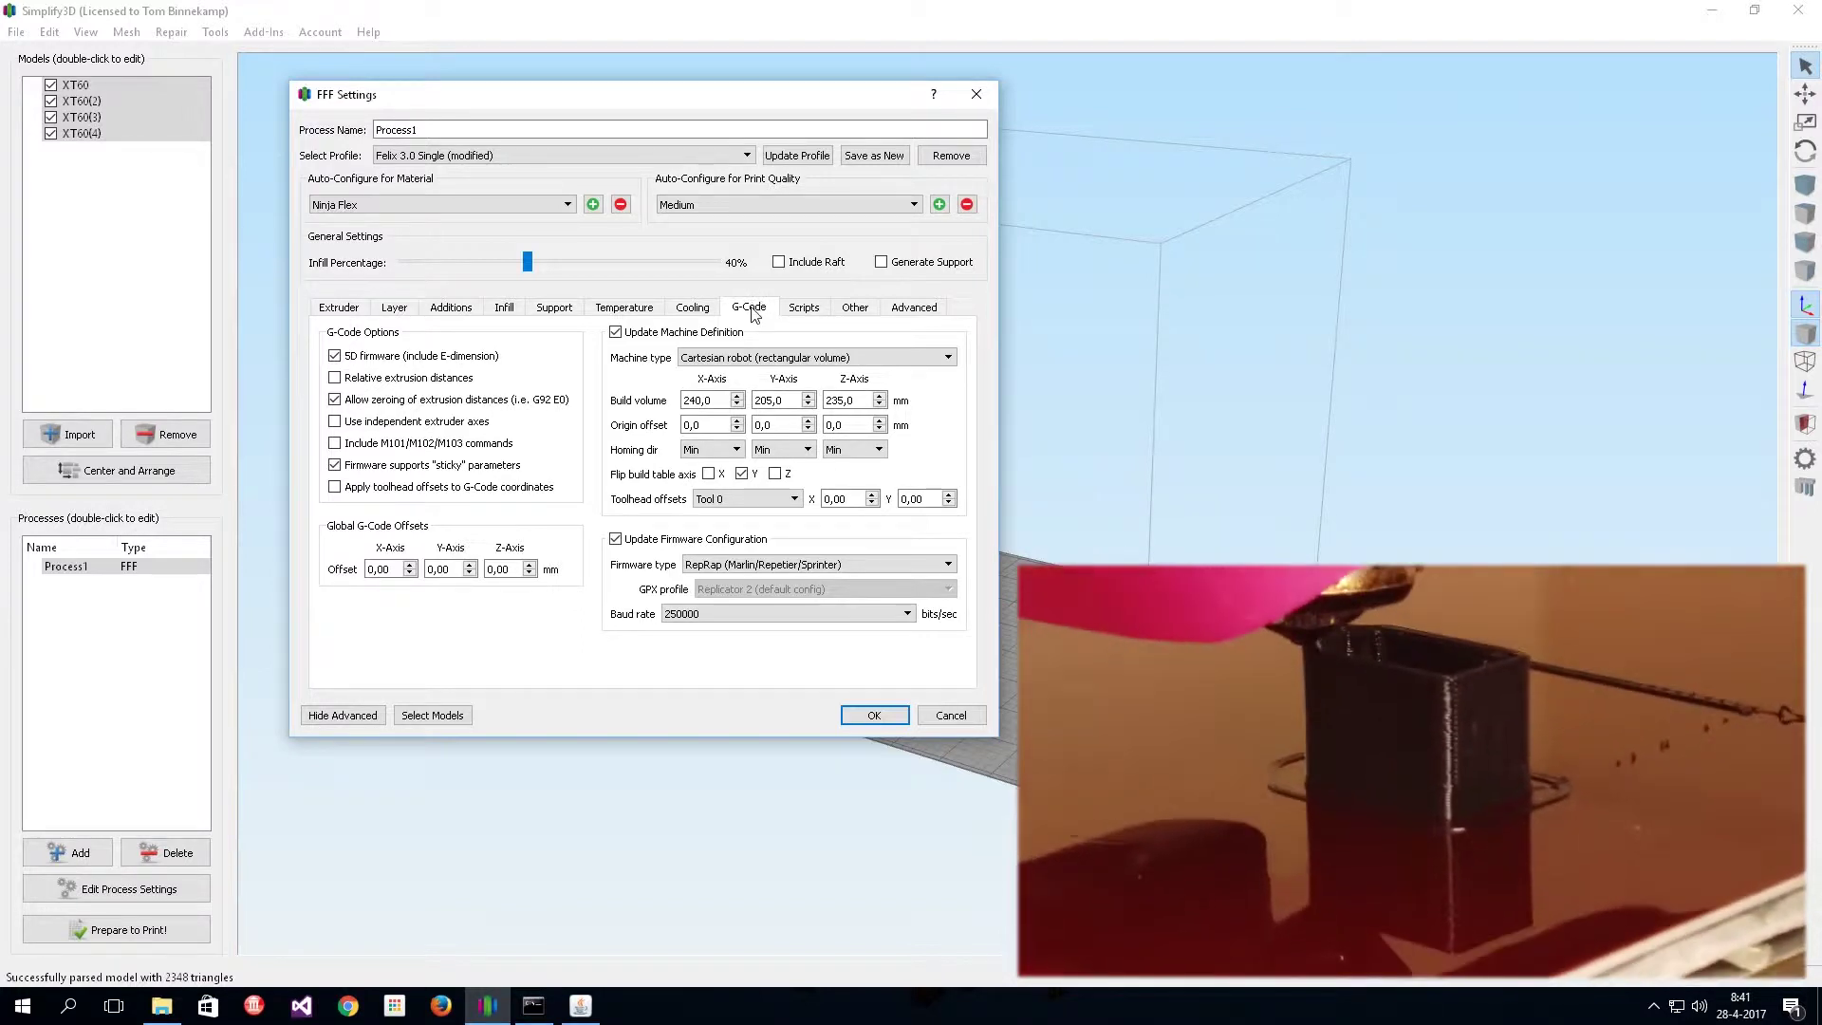
click(803, 311)
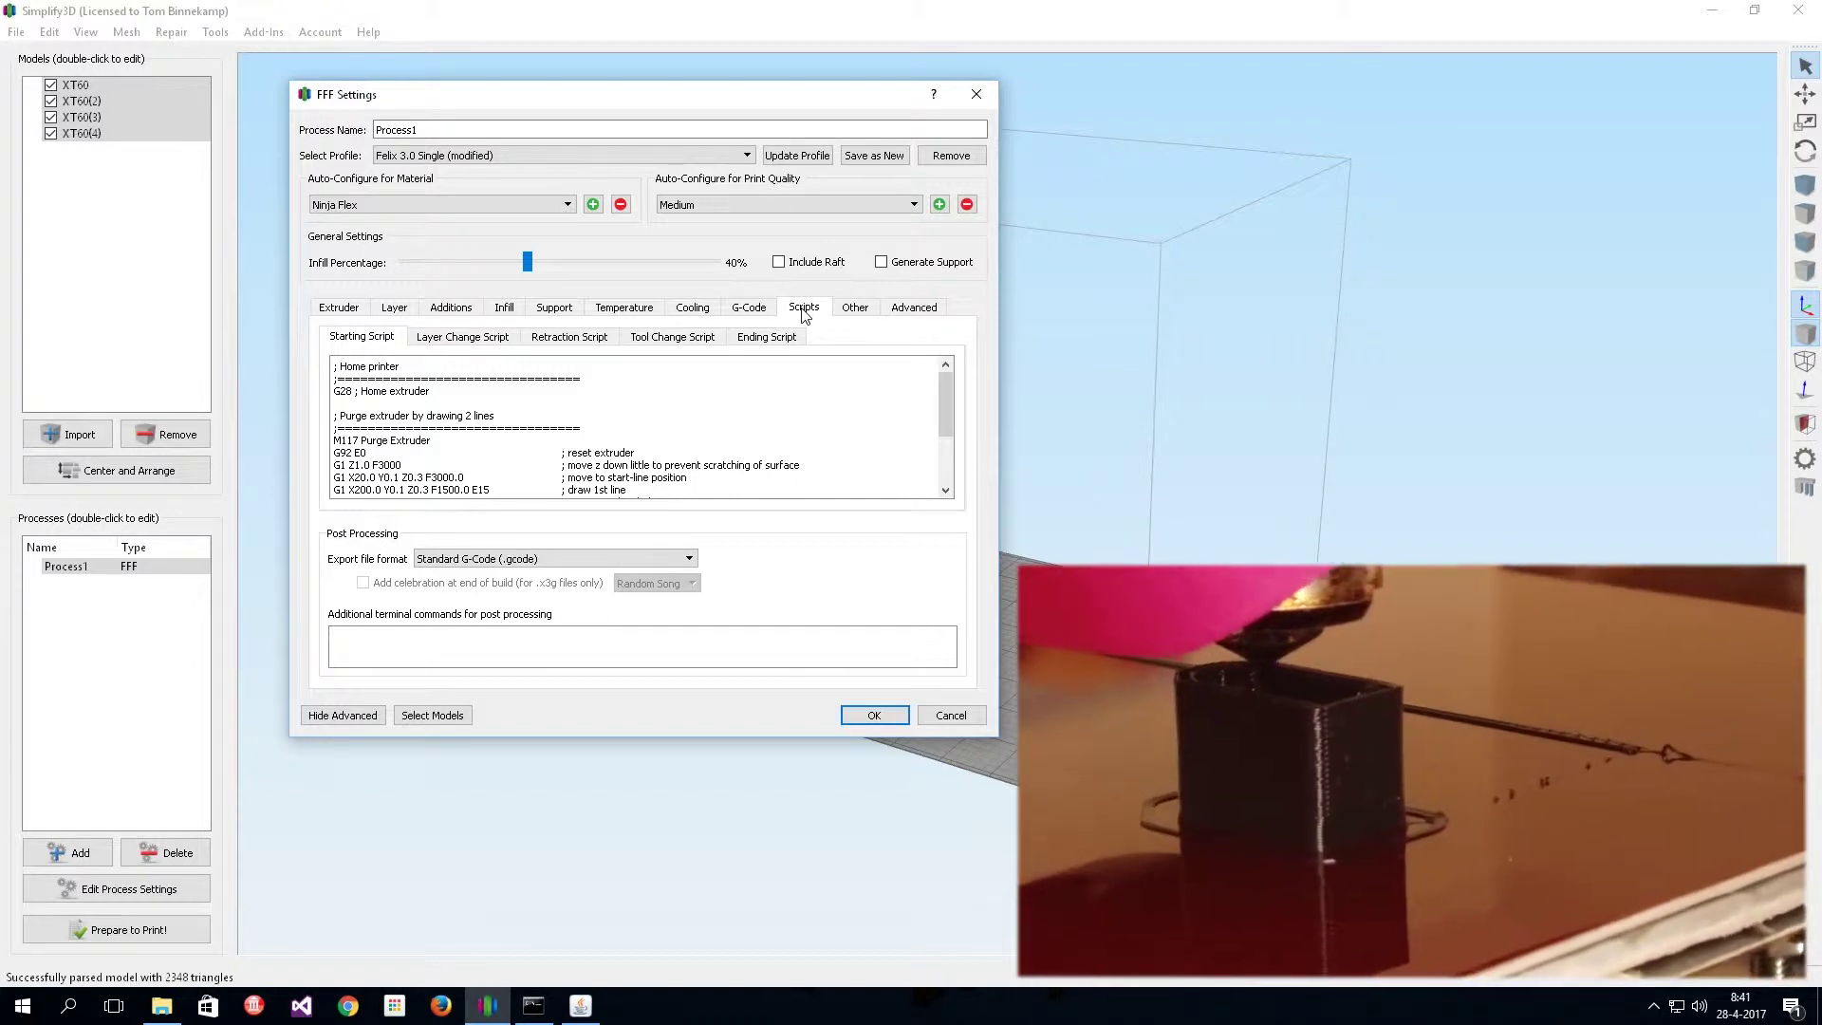
Show Process1's speed, filament and bridging settings on the Other tab
click(853, 309)
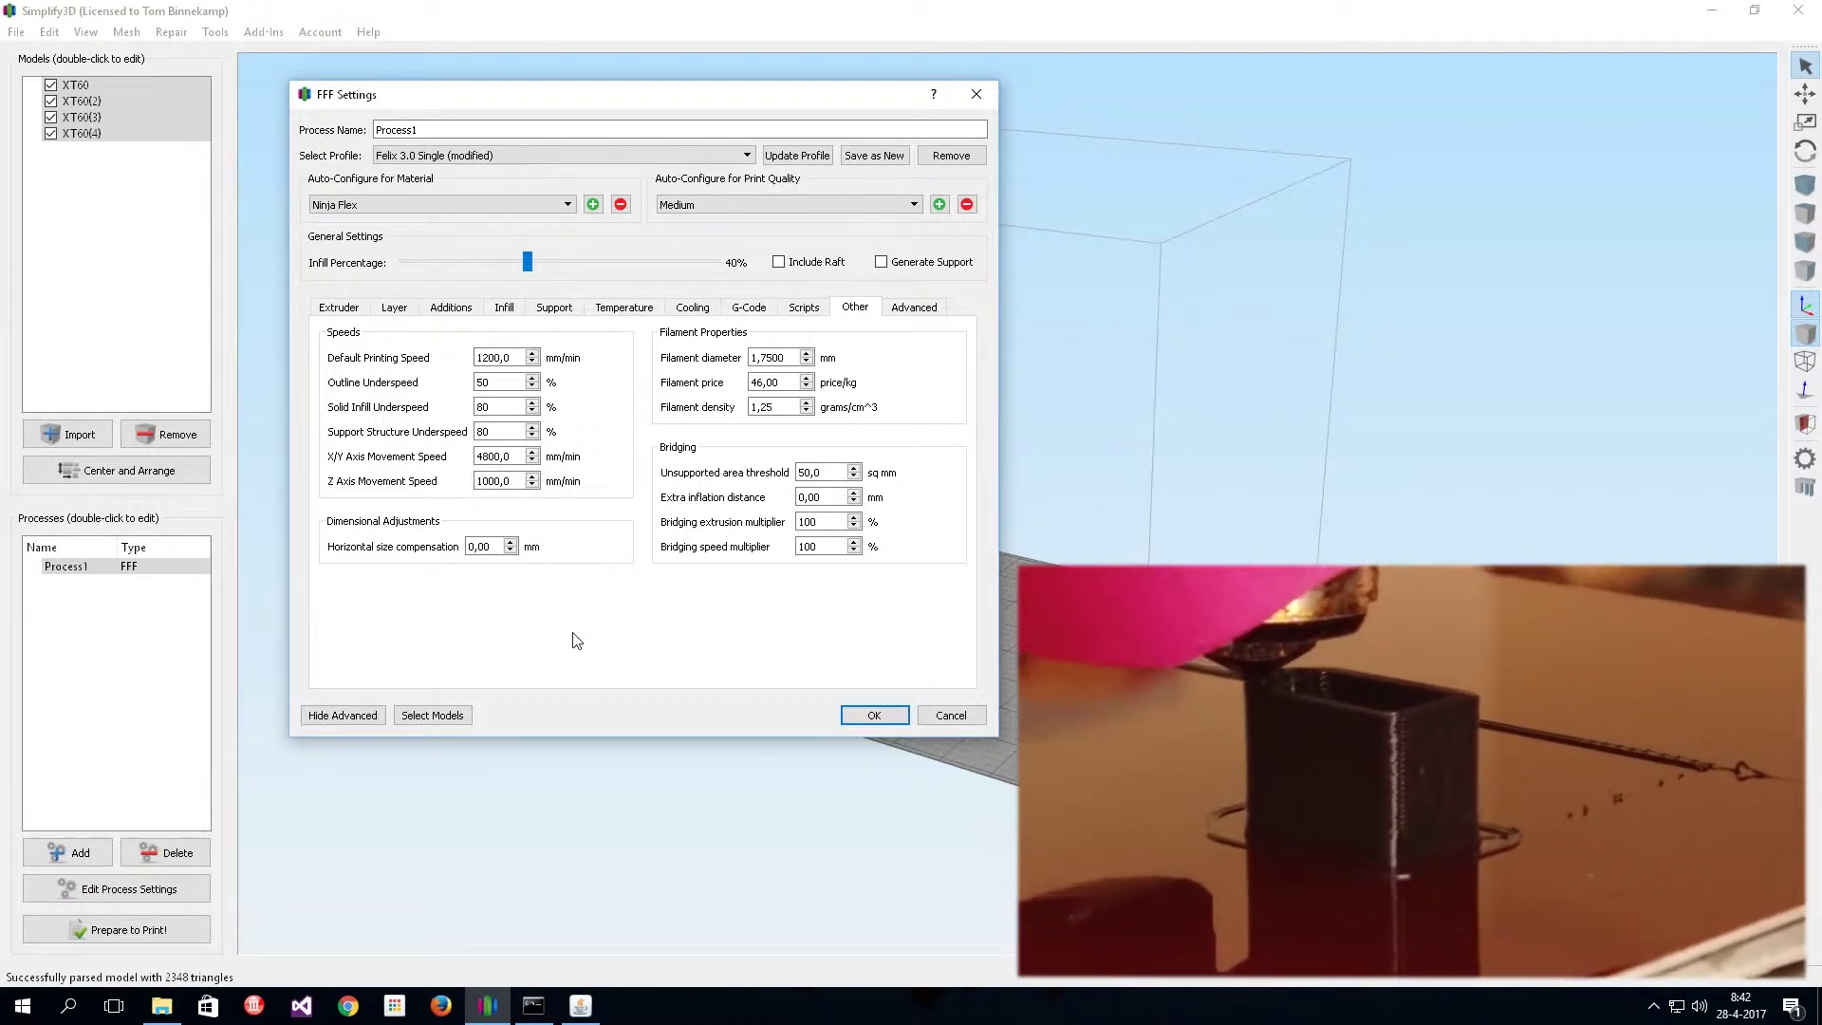
Show Process1's Advanced settings, including 12 mm tool change retraction
click(914, 306)
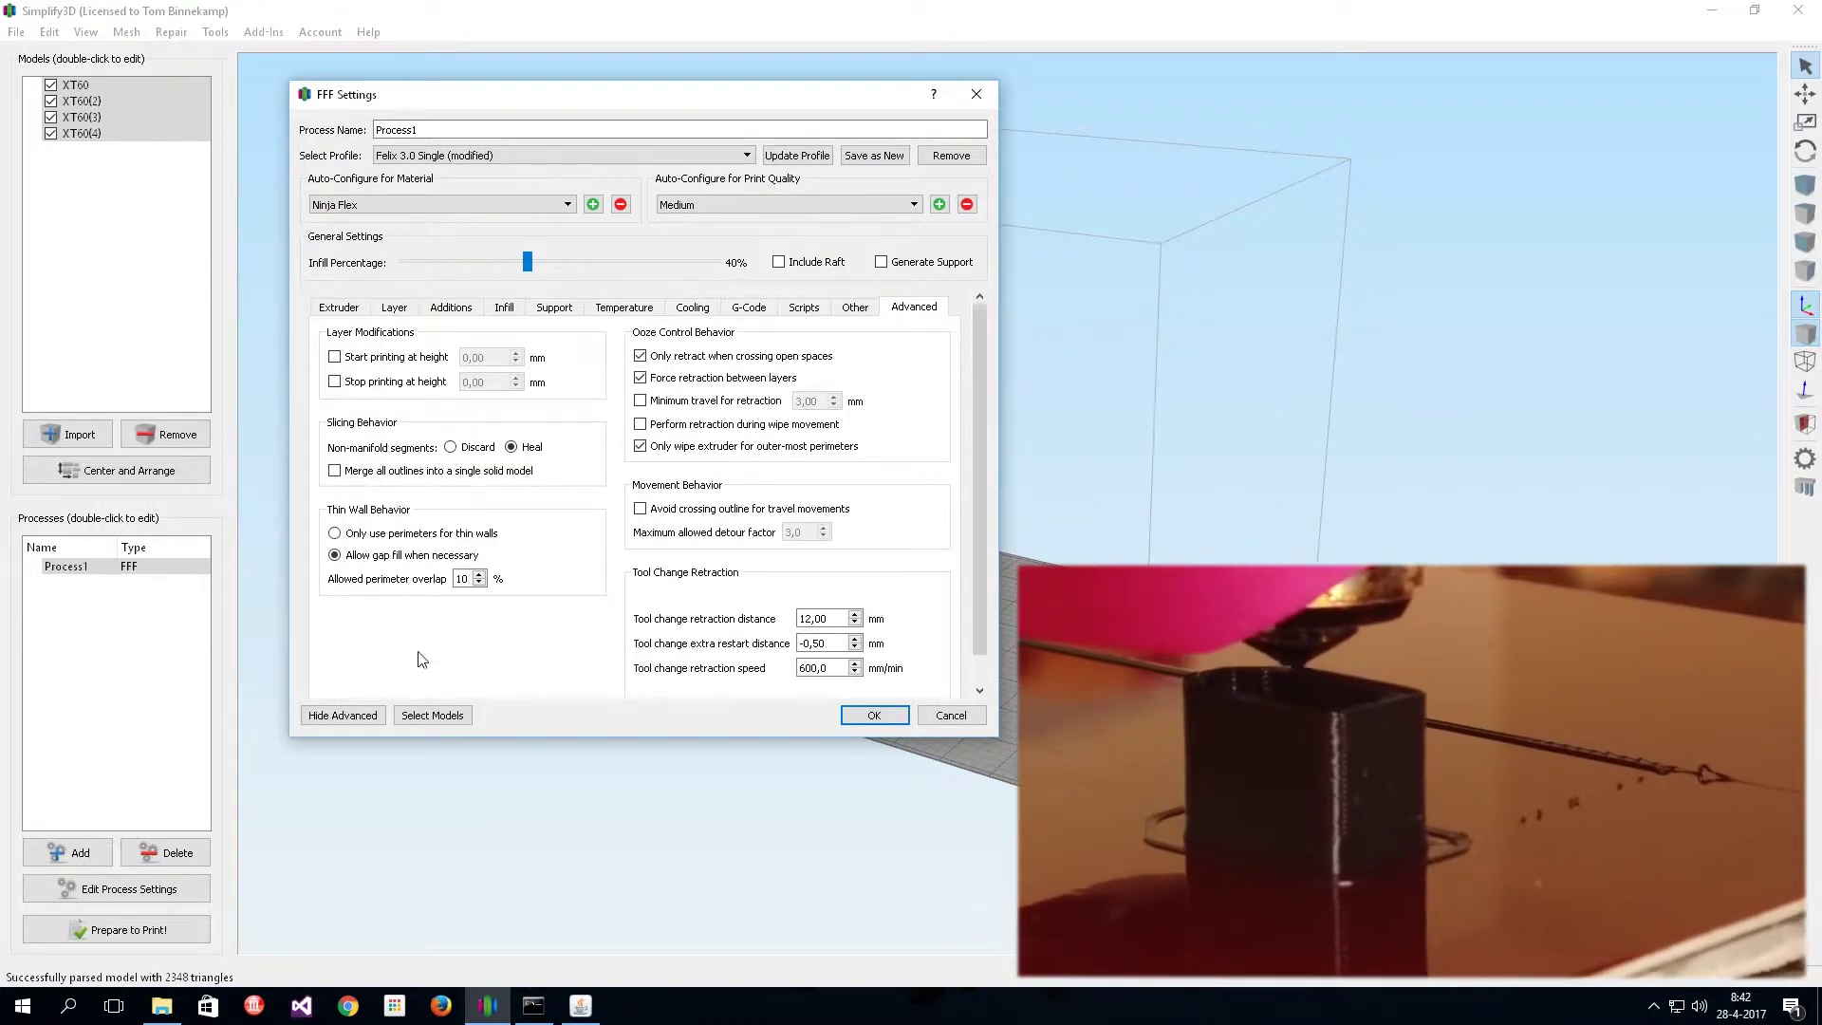